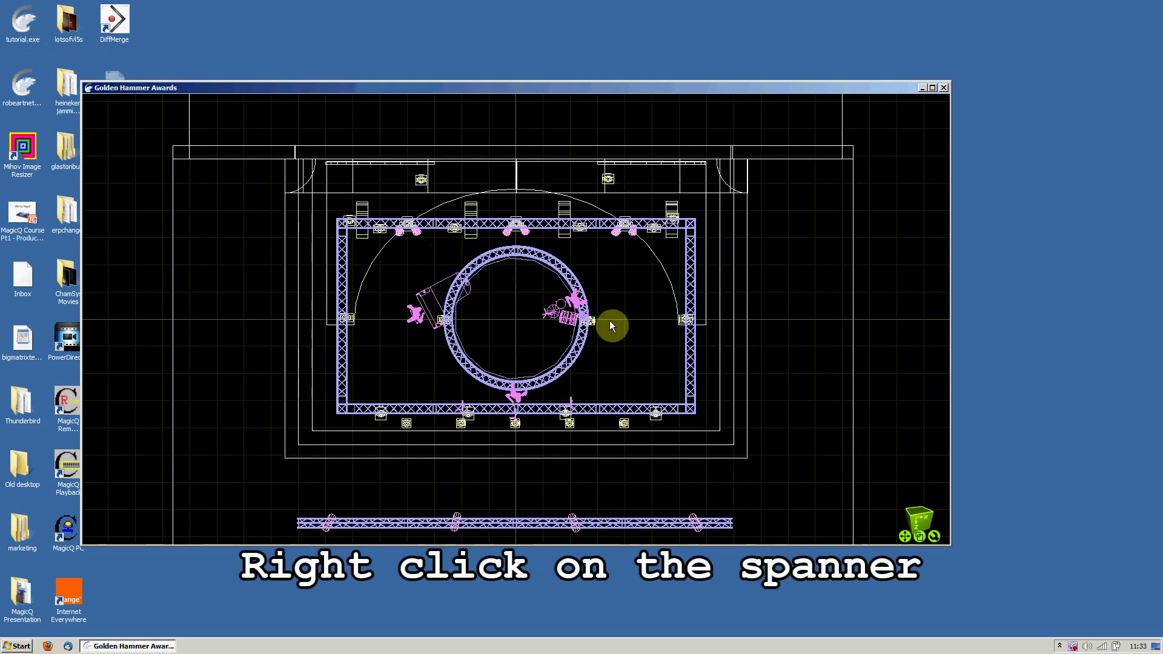
Step: Set the visualiser view to Live rendering with a 3D Perspective camera
{"action": "right_click", "coordinate": [934, 536]}
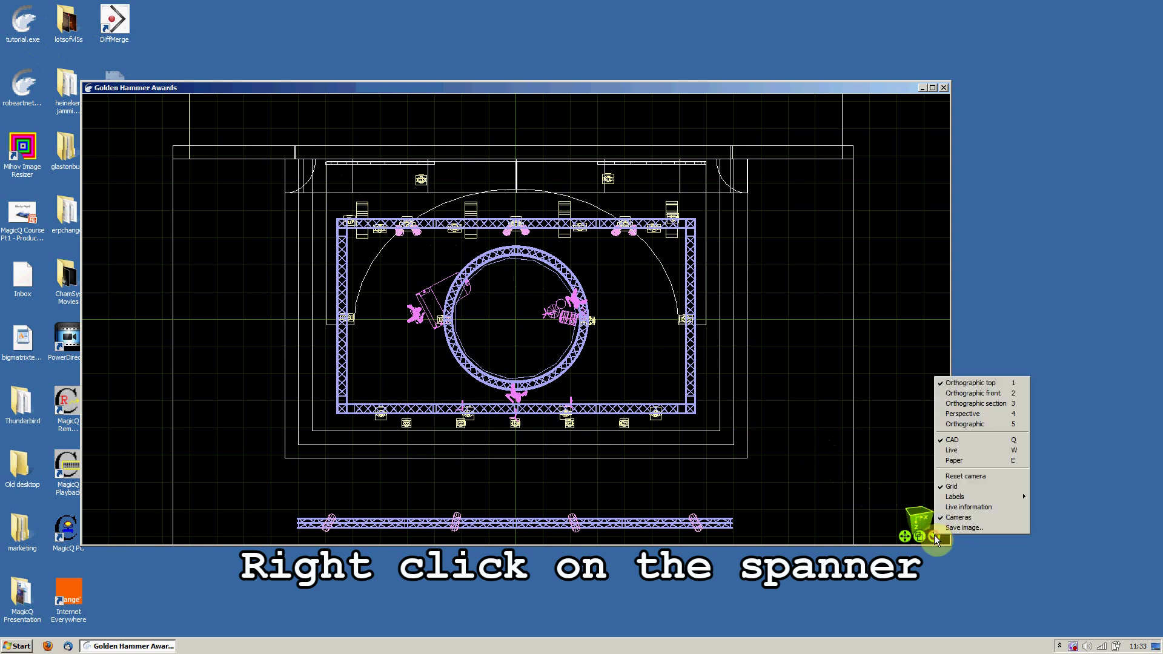
{"action": "left_click", "coordinate": [963, 457]}
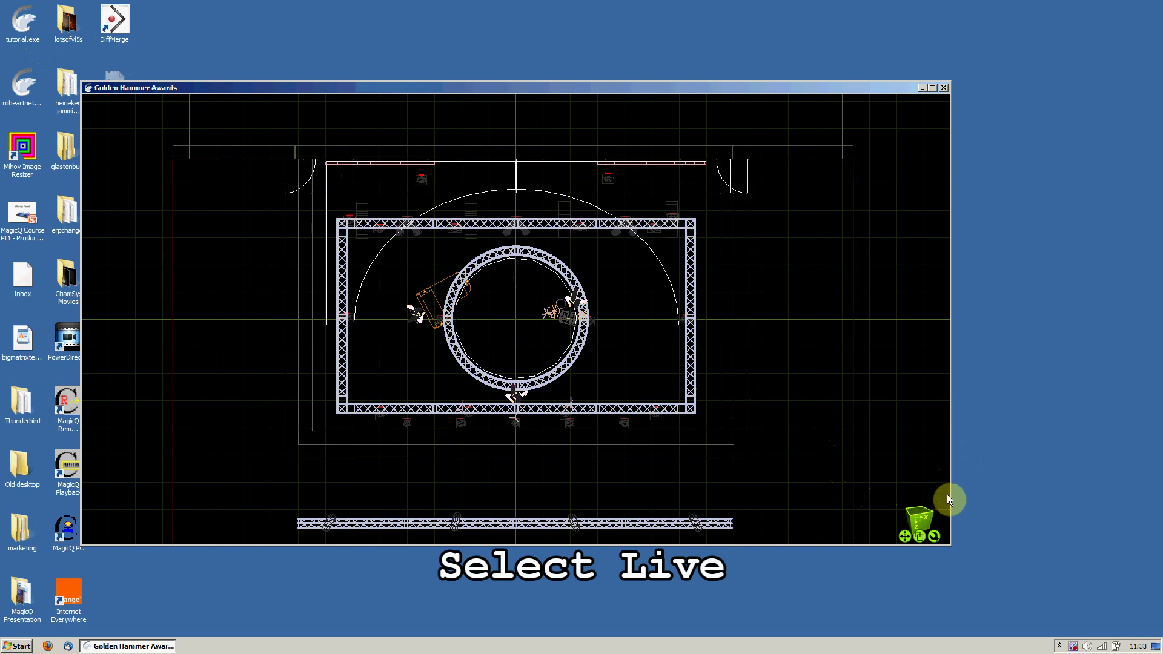
{"action": "left_click", "coordinate": [935, 538]}
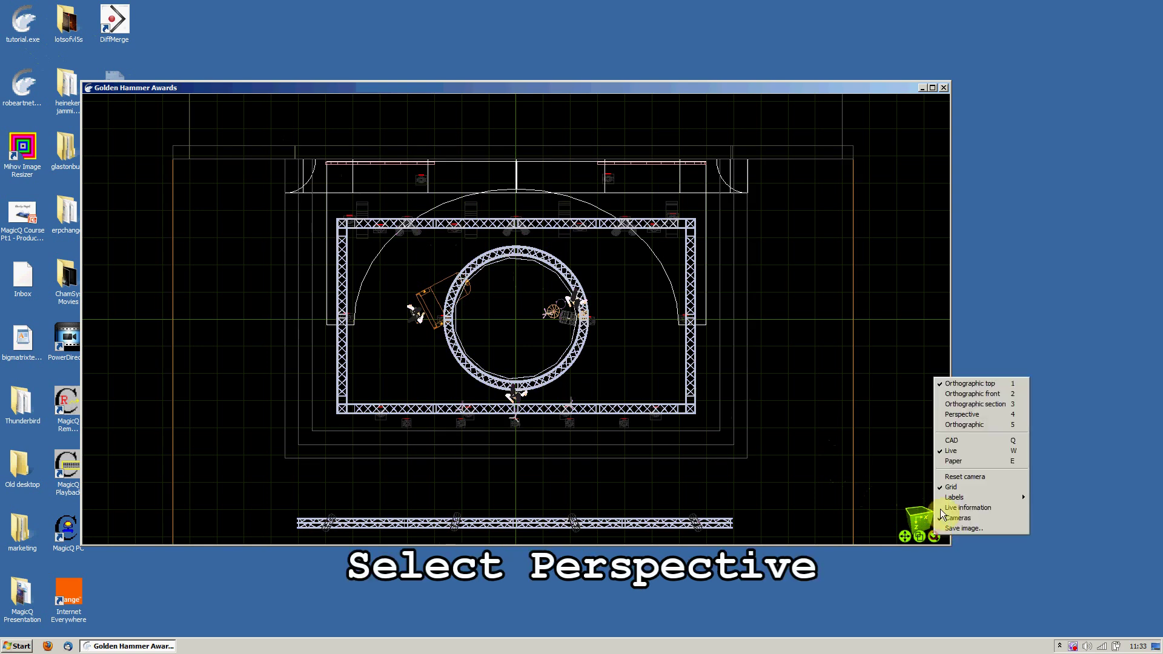
{"action": "left_click", "coordinate": [972, 411]}
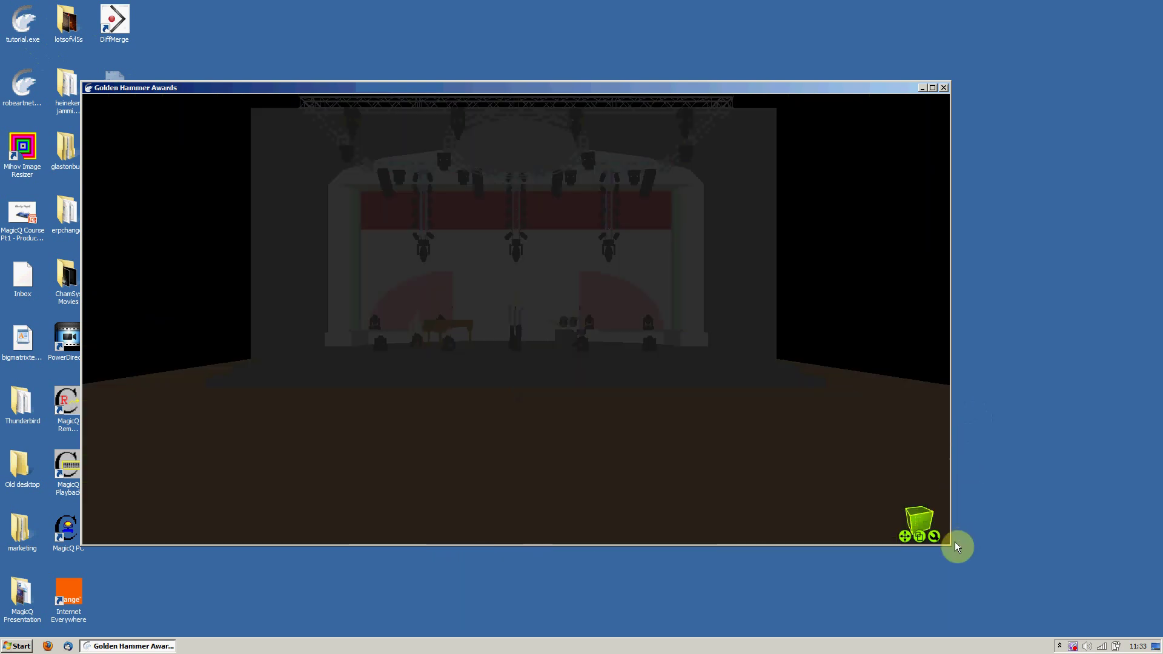
Step: Shrink the Golden Hammer Awards window, move it top-right, and launch MagicQ PC from the desktop
{"action": "left_click_drag", "start_coordinate": [948, 547], "coordinate": [286, 271]}
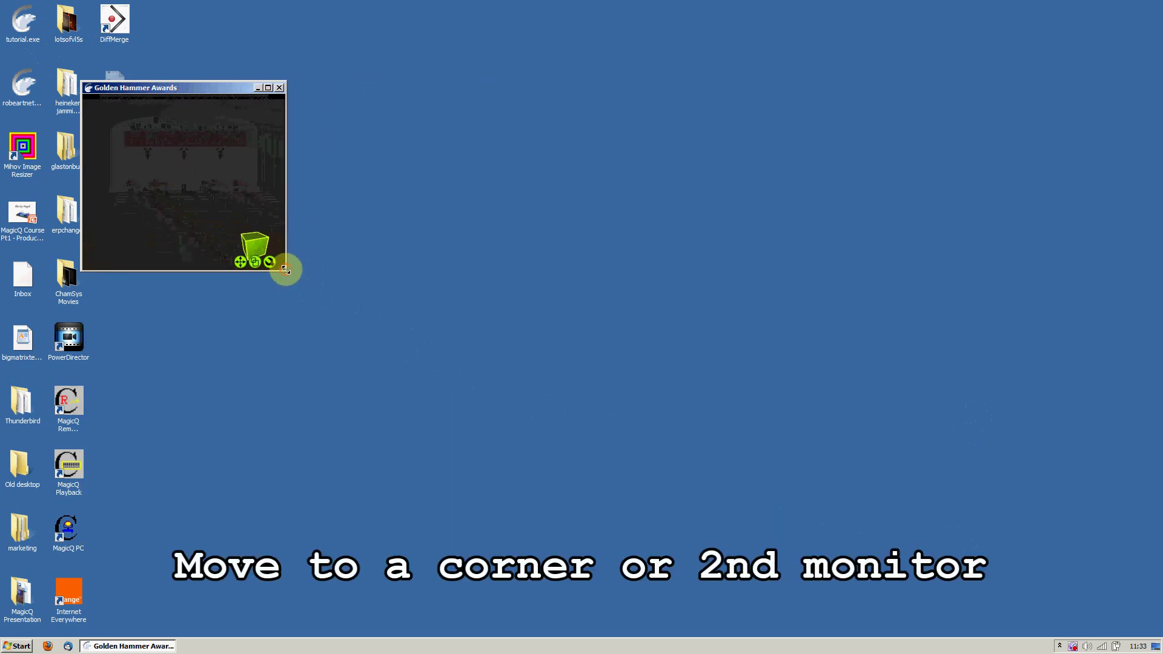
{"action": "left_click_drag", "start_coordinate": [223, 88], "coordinate": [1094, 13]}
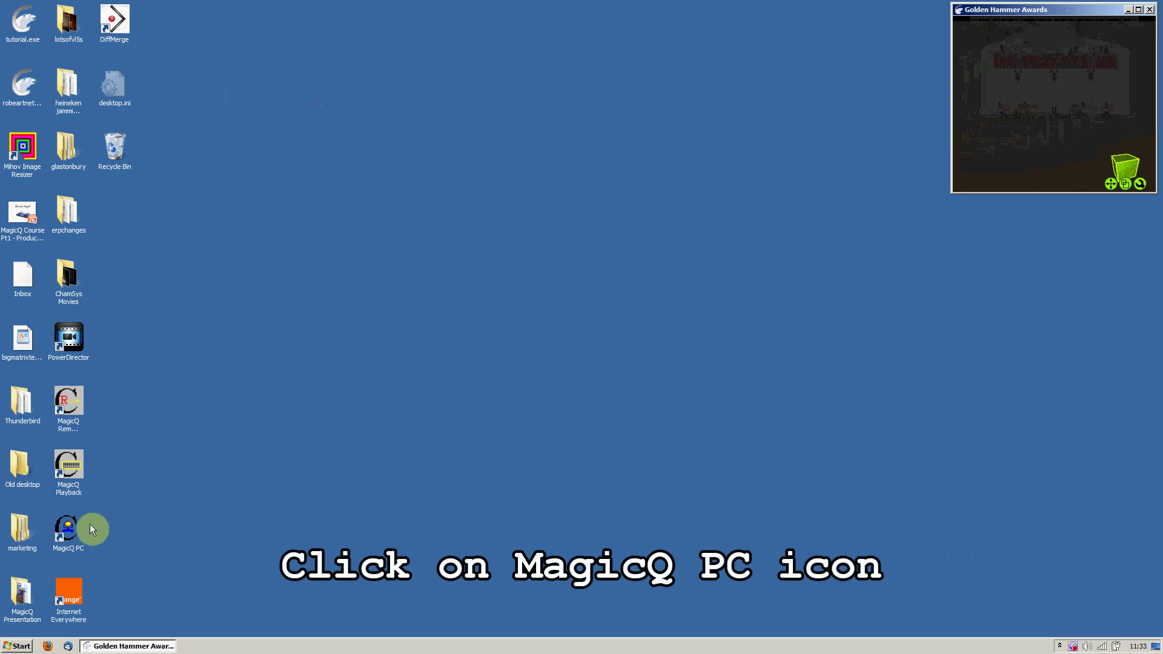
{"action": "double_click", "coordinate": [68, 530]}
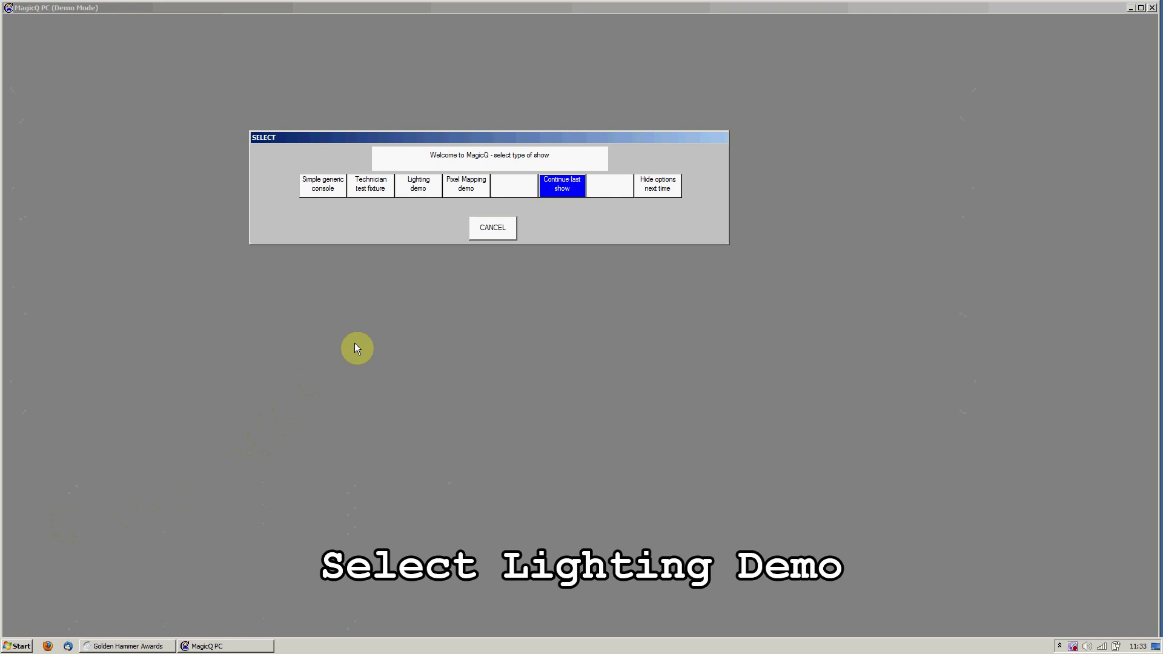
Step: Load the Lighting demo show and narrow the console beside the visualiser
{"action": "left_click", "coordinate": [427, 189]}
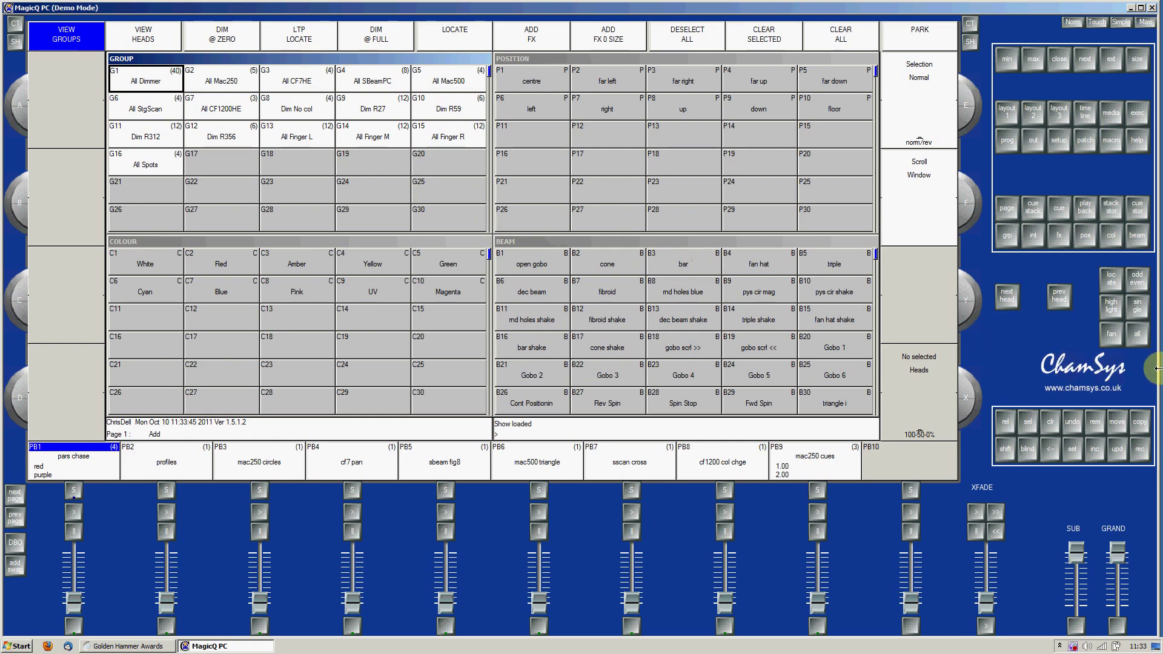
{"action": "left_click_drag", "start_coordinate": [1151, 371], "coordinate": [945, 361]}
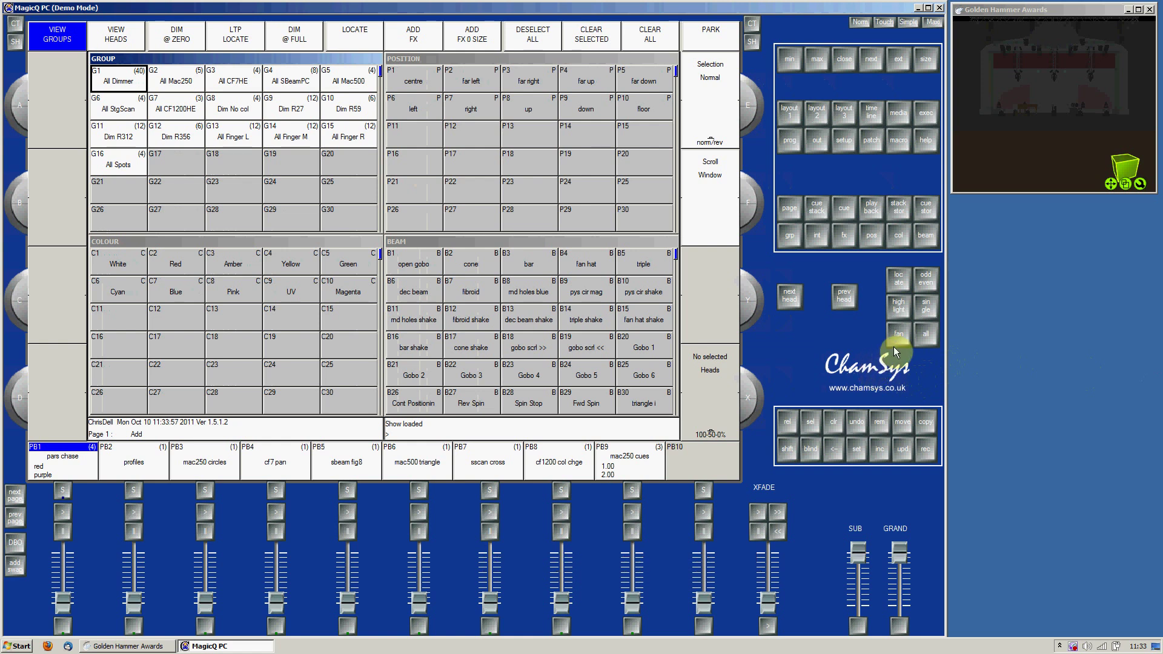
Step: Reset to layout 1 and select group G2 All Mac250 (heads 46–50)
{"action": "left_click", "coordinate": [794, 115]}
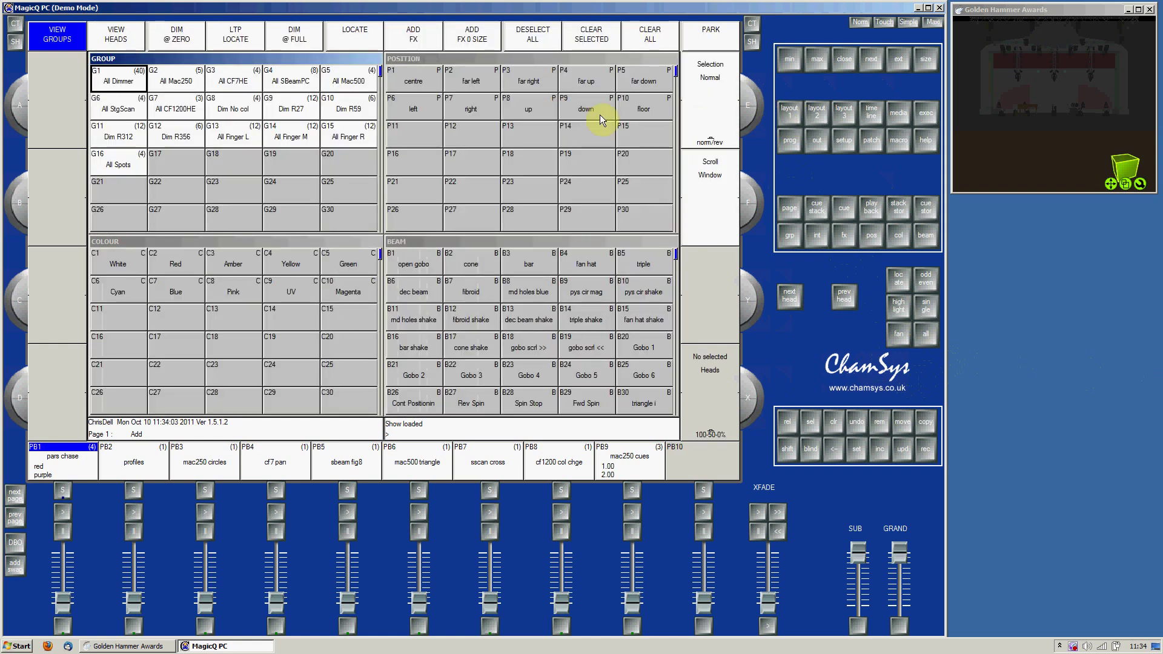
{"action": "left_click", "coordinate": [196, 86]}
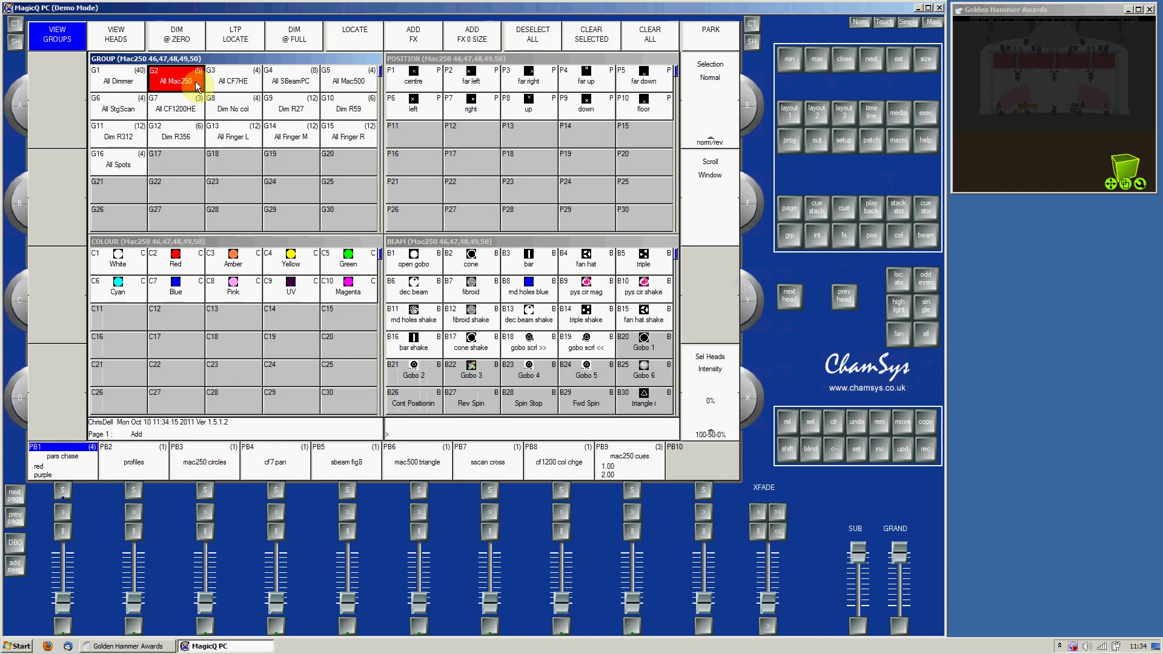
Step: Locate the Mac250 heads at full, then apply colour C4 Yellow and position P9 down
{"action": "left_click", "coordinate": [355, 40]}
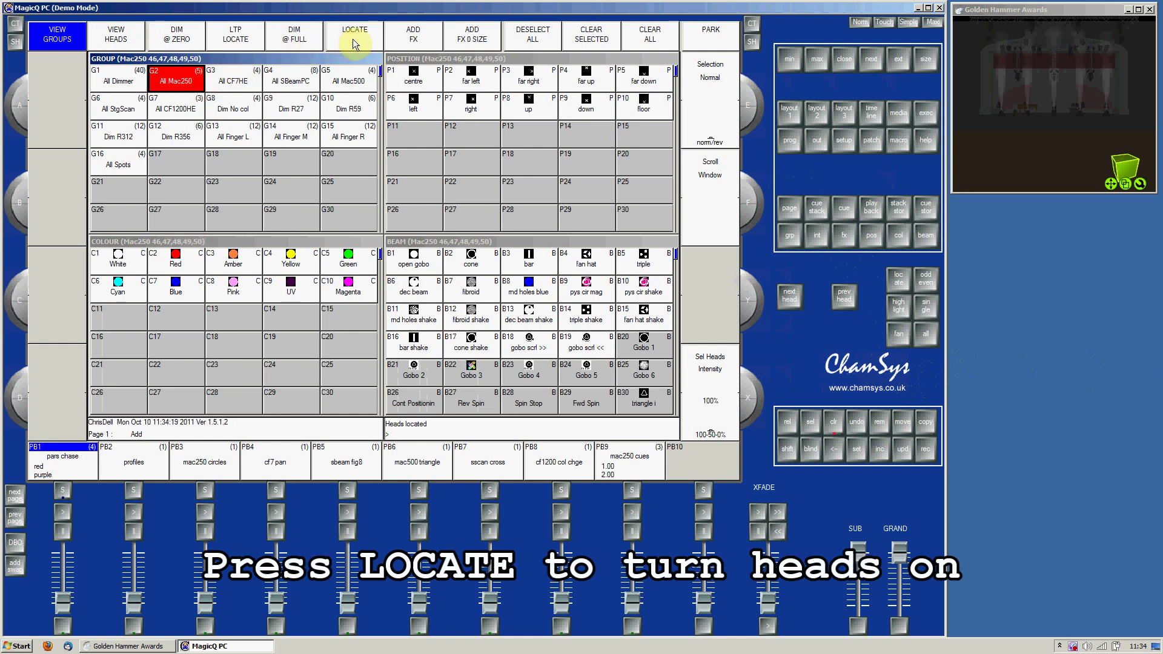
{"action": "left_click", "coordinate": [309, 261]}
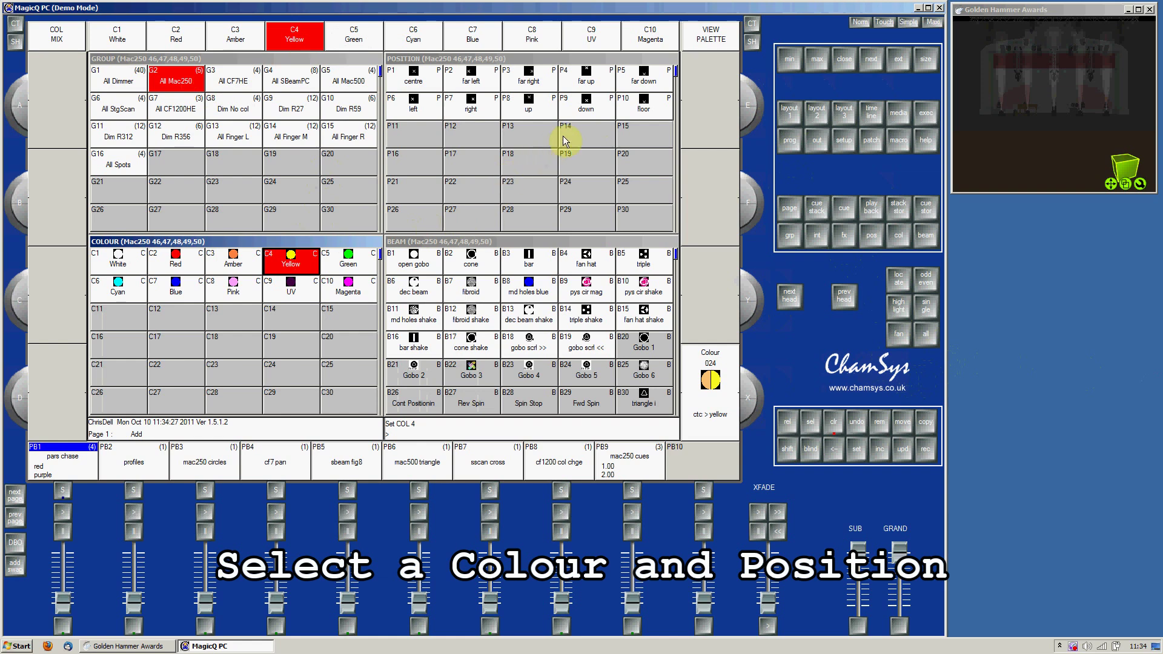
{"action": "left_click", "coordinate": [604, 111]}
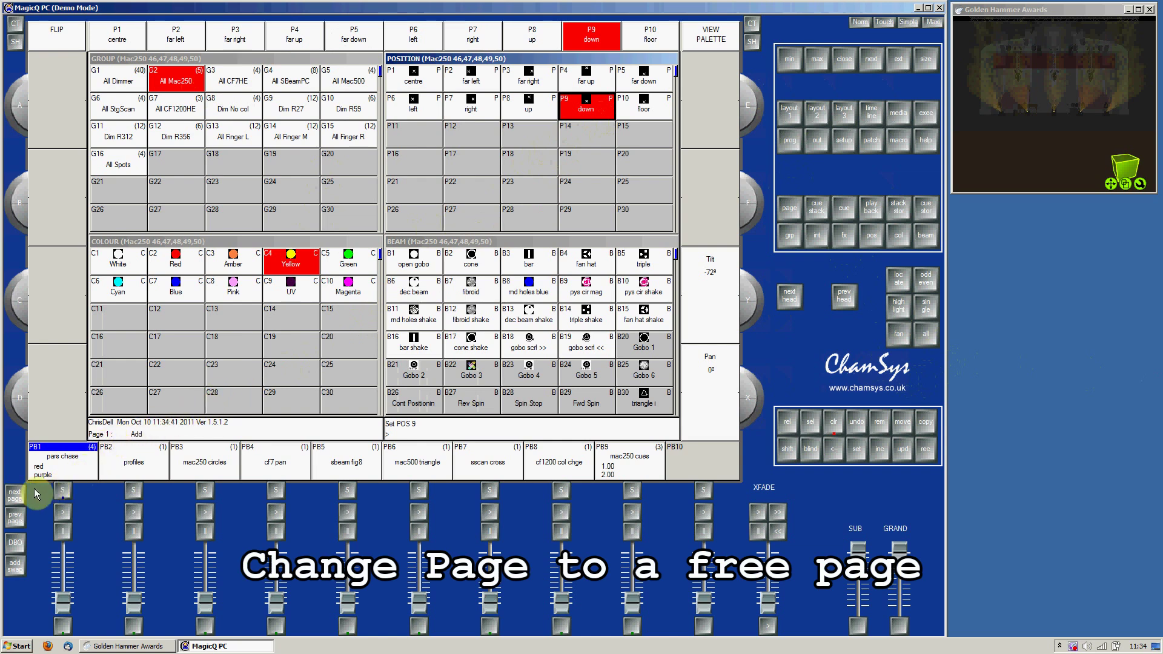
Step: Go to playback page 3 and record the look as Cue 1.00 on Playback 1
{"action": "left_click", "coordinate": [15, 496]}
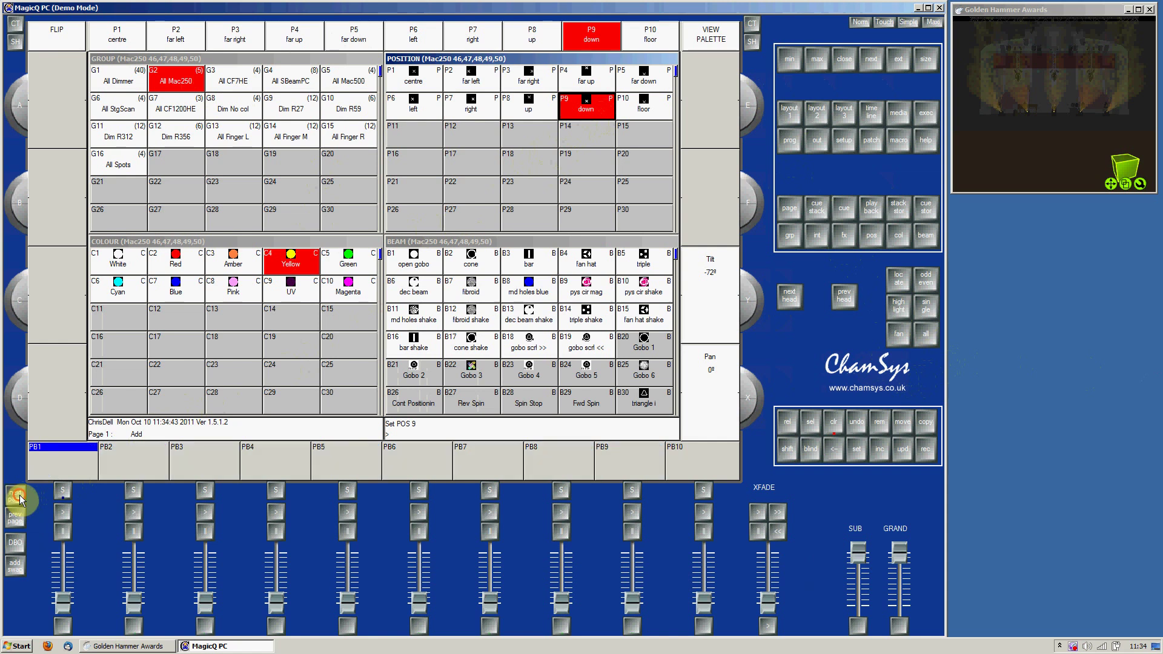
{"action": "left_click", "coordinate": [15, 495]}
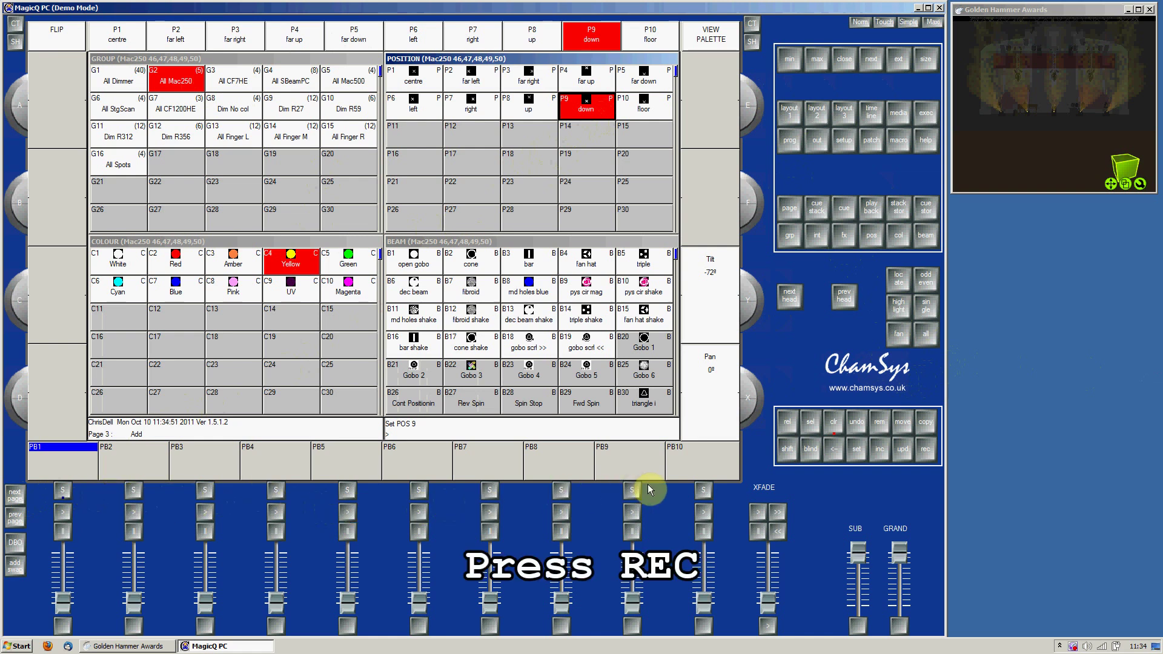
{"action": "left_click", "coordinate": [929, 453]}
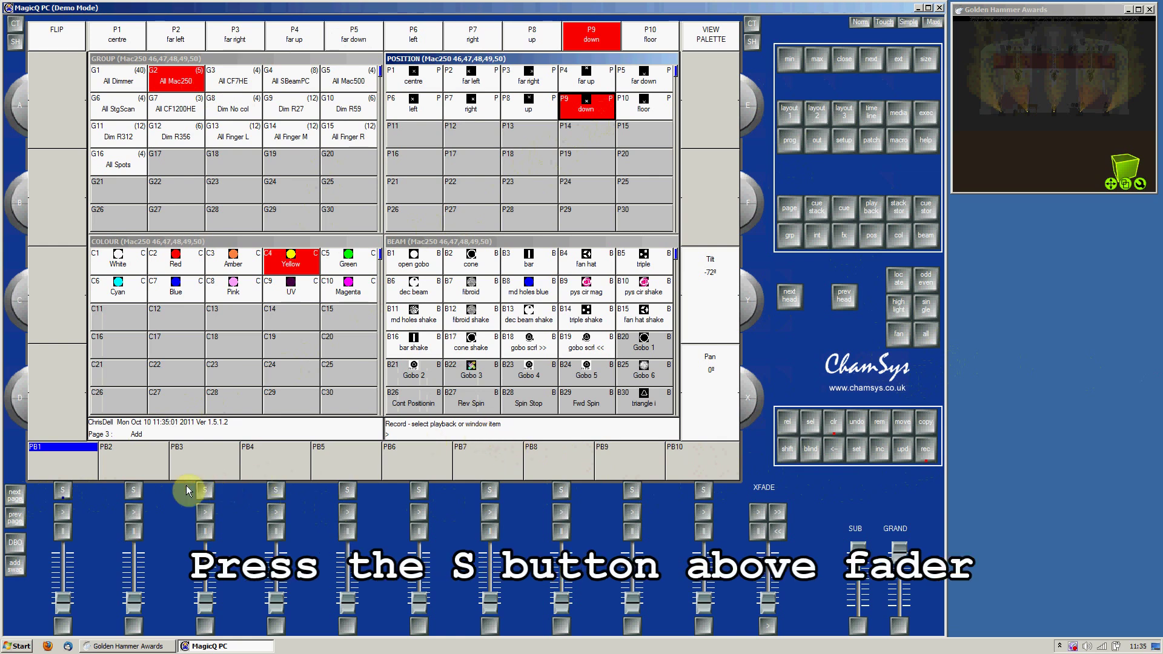
{"action": "left_click", "coordinate": [68, 492]}
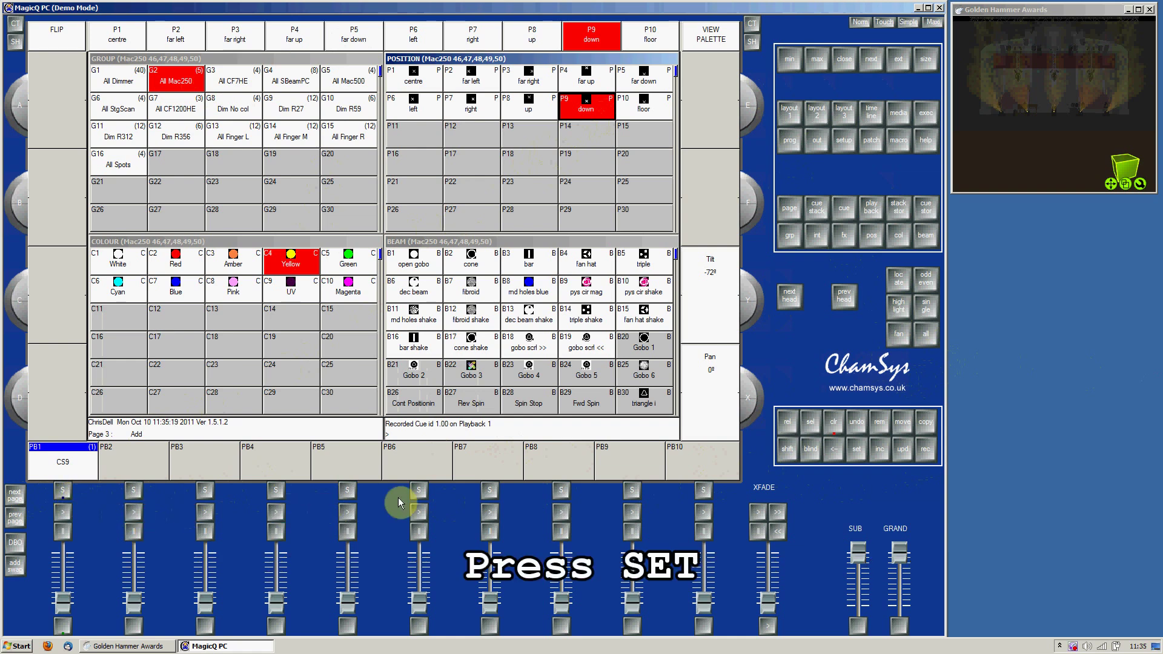
Step: Rename Playback 1's cue stack from CS9 to 'test' using SET and the on-screen keyboard
{"action": "left_click", "coordinate": [861, 454]}
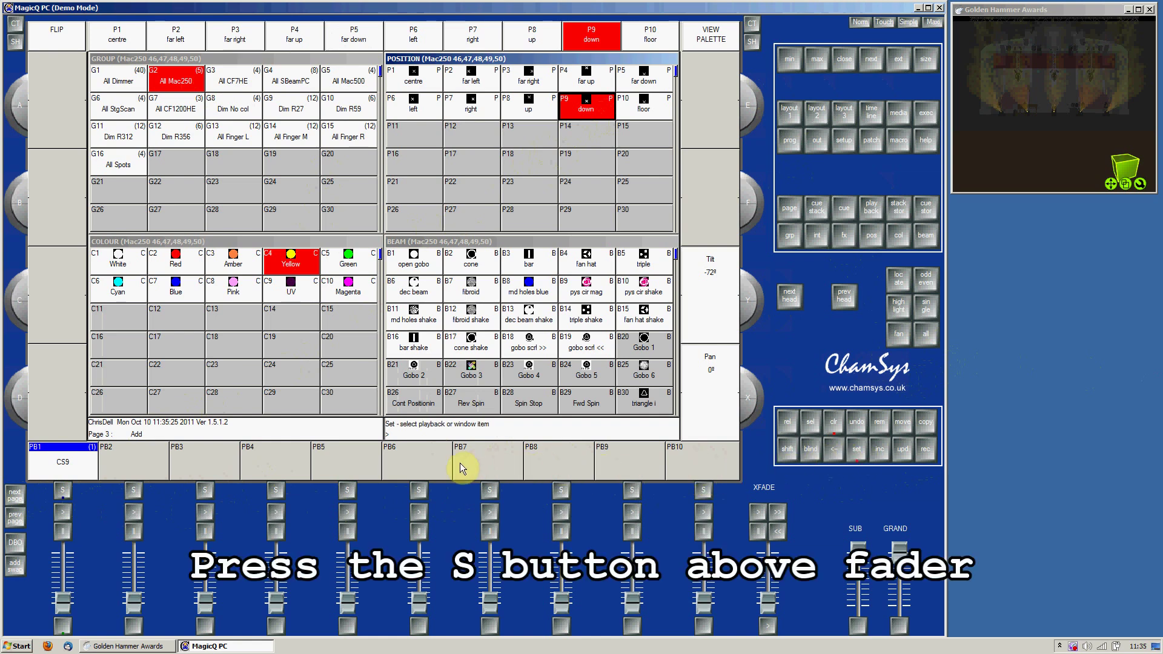
{"action": "left_click", "coordinate": [67, 489]}
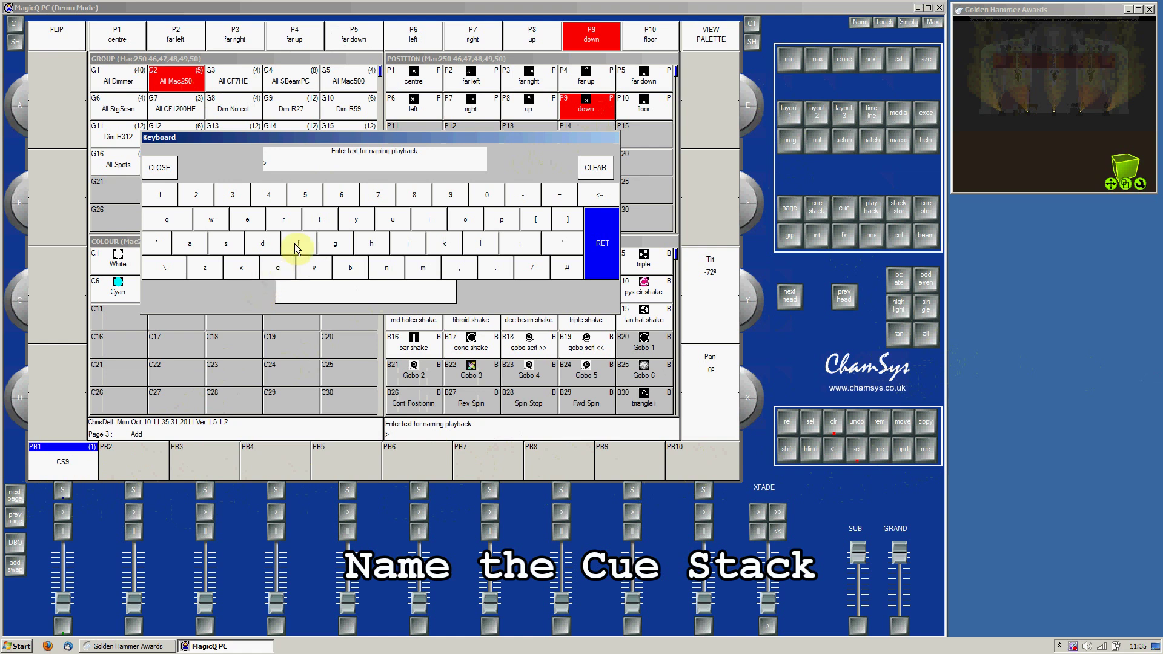
{"action": "left_click", "coordinate": [322, 226]}
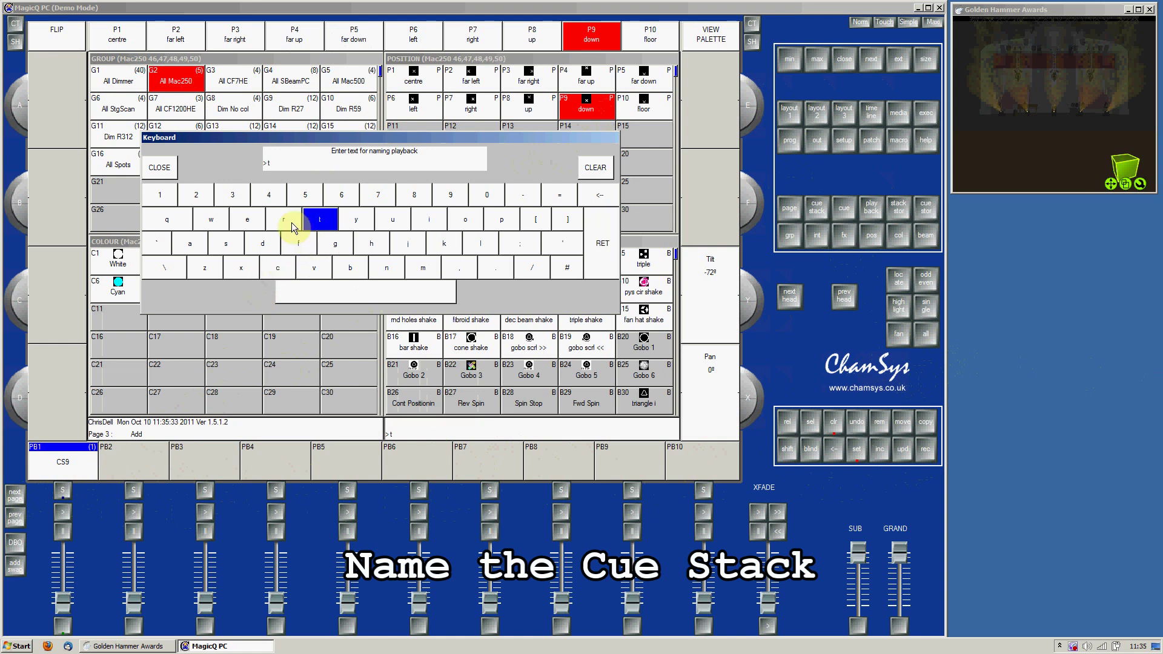
{"action": "left_click", "coordinate": [256, 228]}
{"action": "left_click", "coordinate": [230, 246]}
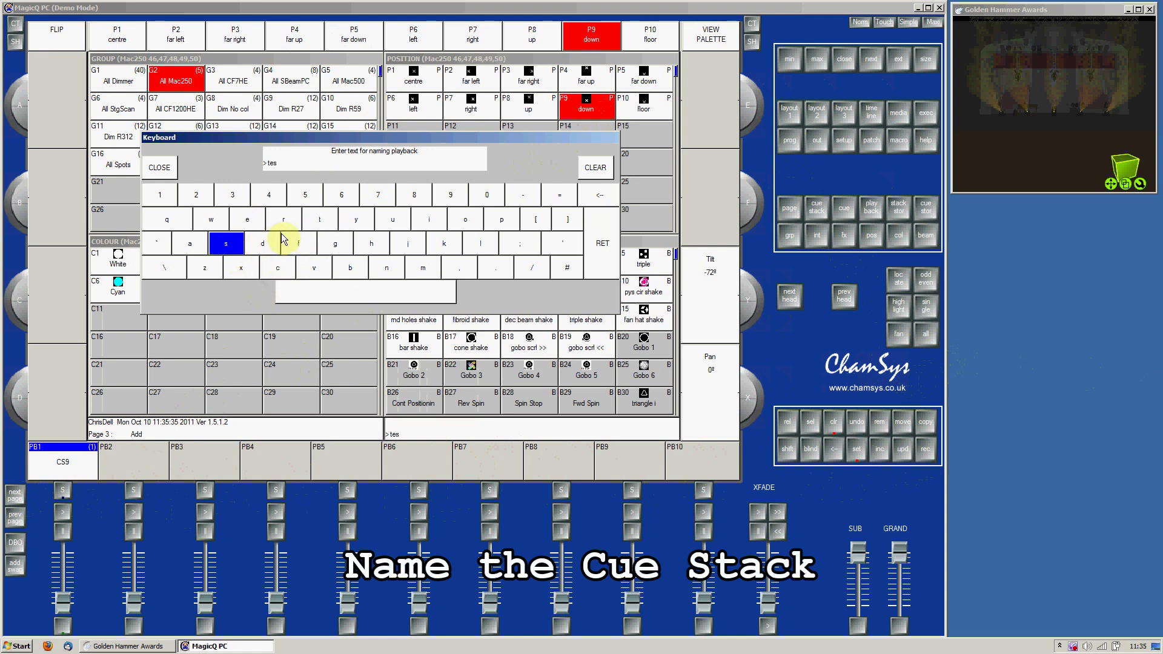
{"action": "left_click", "coordinate": [322, 225]}
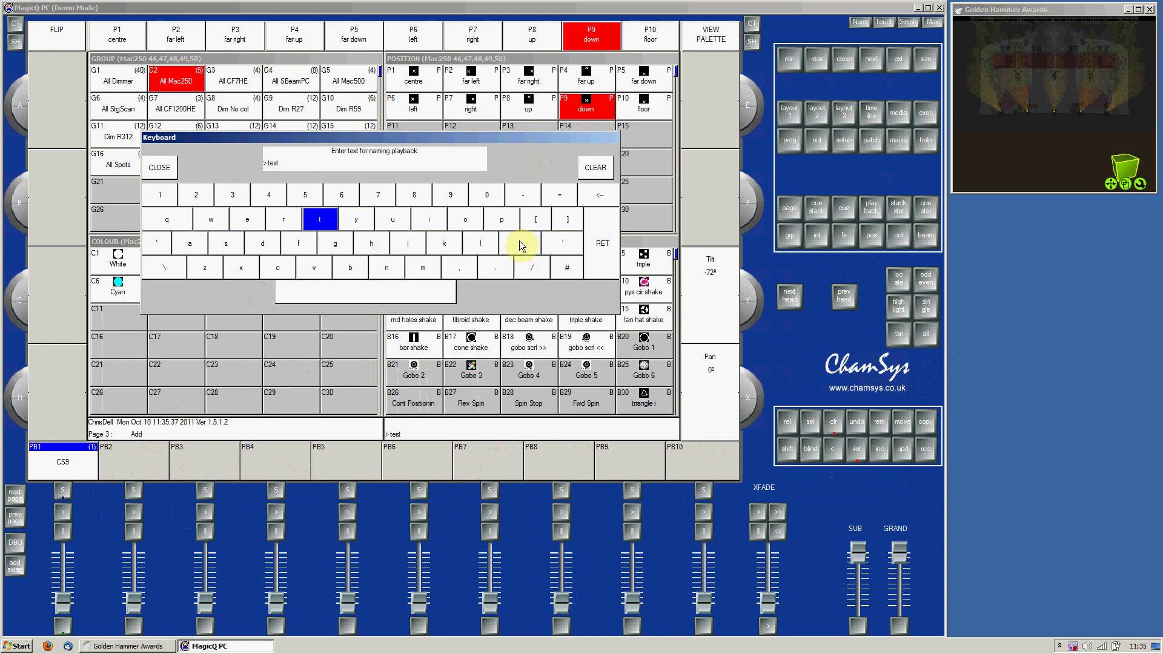
{"action": "left_click", "coordinate": [603, 259]}
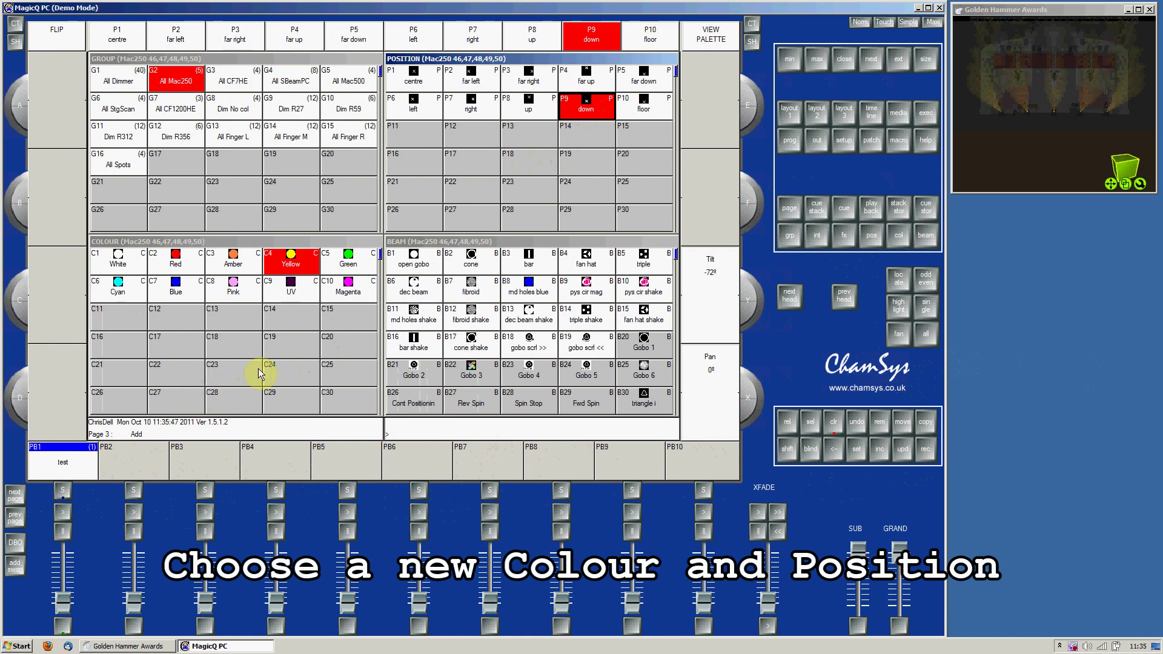
Step: Record a Magenta, up-position look as cue 2.00 on Playback 1, then clear the programmer
{"action": "left_click", "coordinate": [361, 293]}
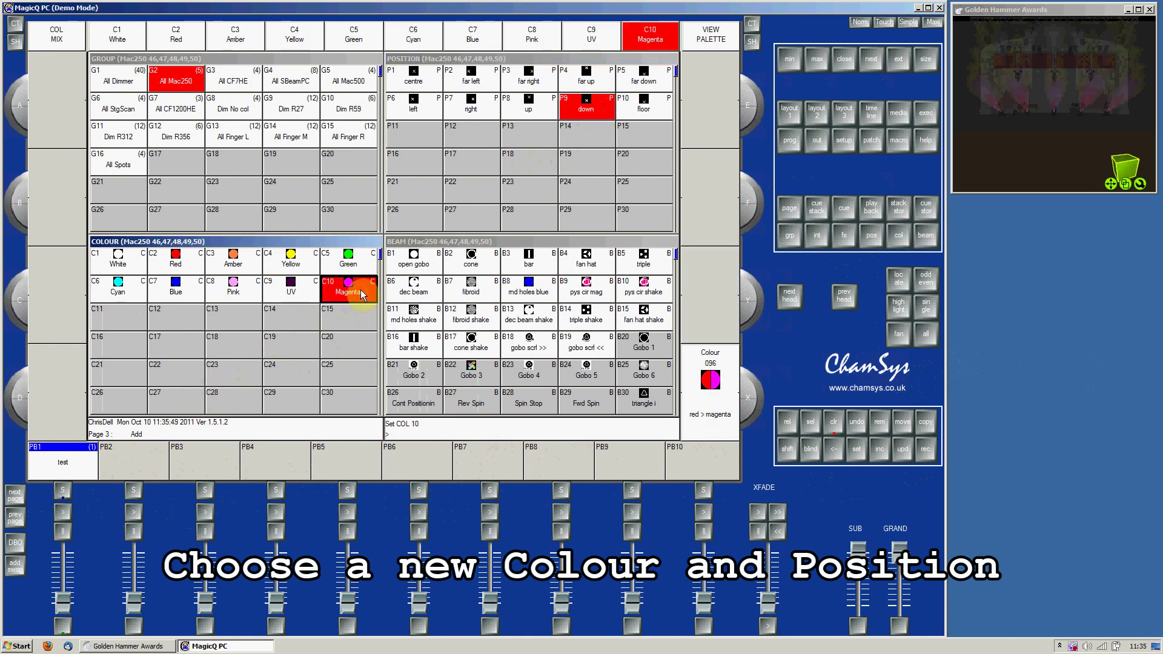
{"action": "left_click", "coordinate": [539, 112]}
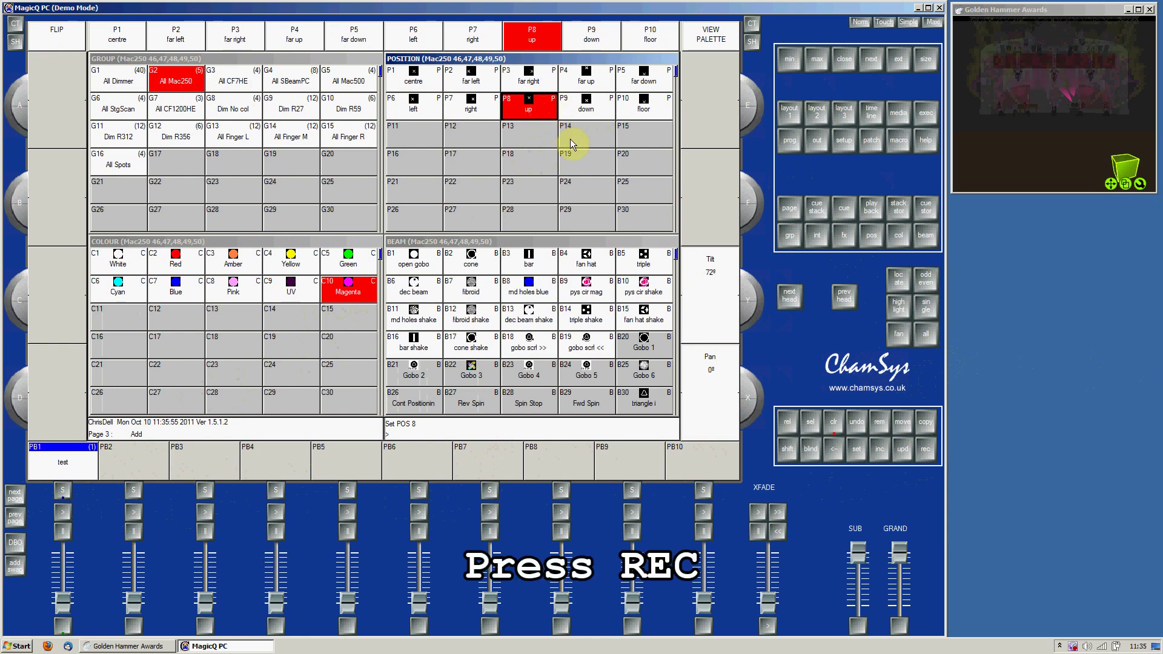
{"action": "left_click", "coordinate": [921, 457]}
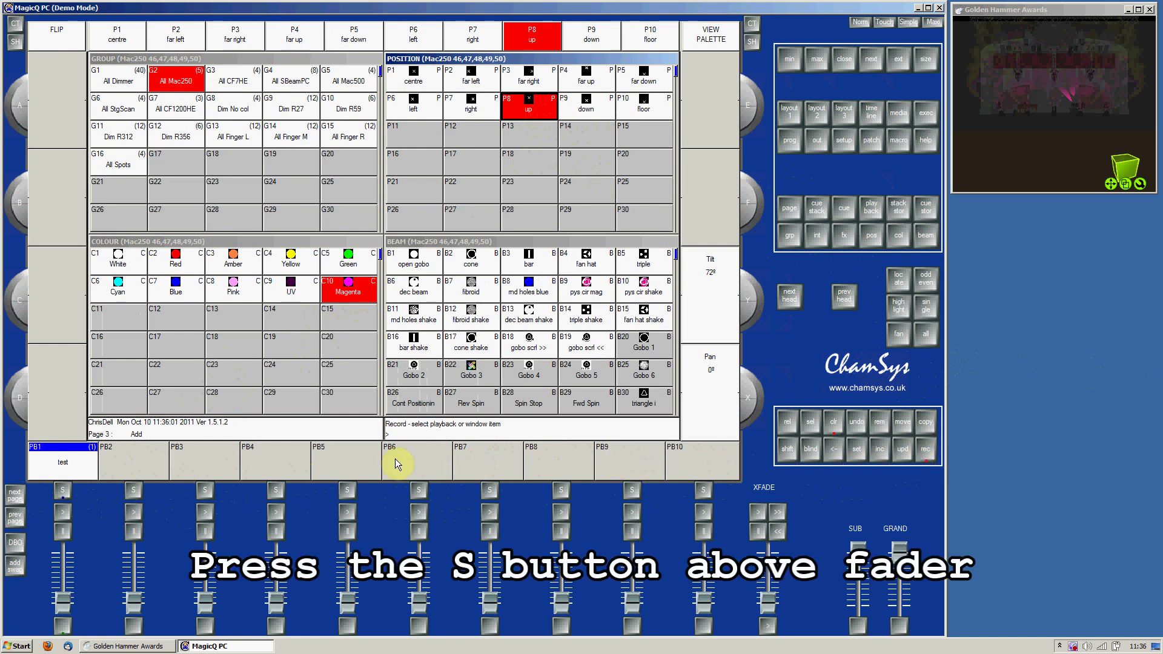
{"action": "left_click", "coordinate": [63, 490]}
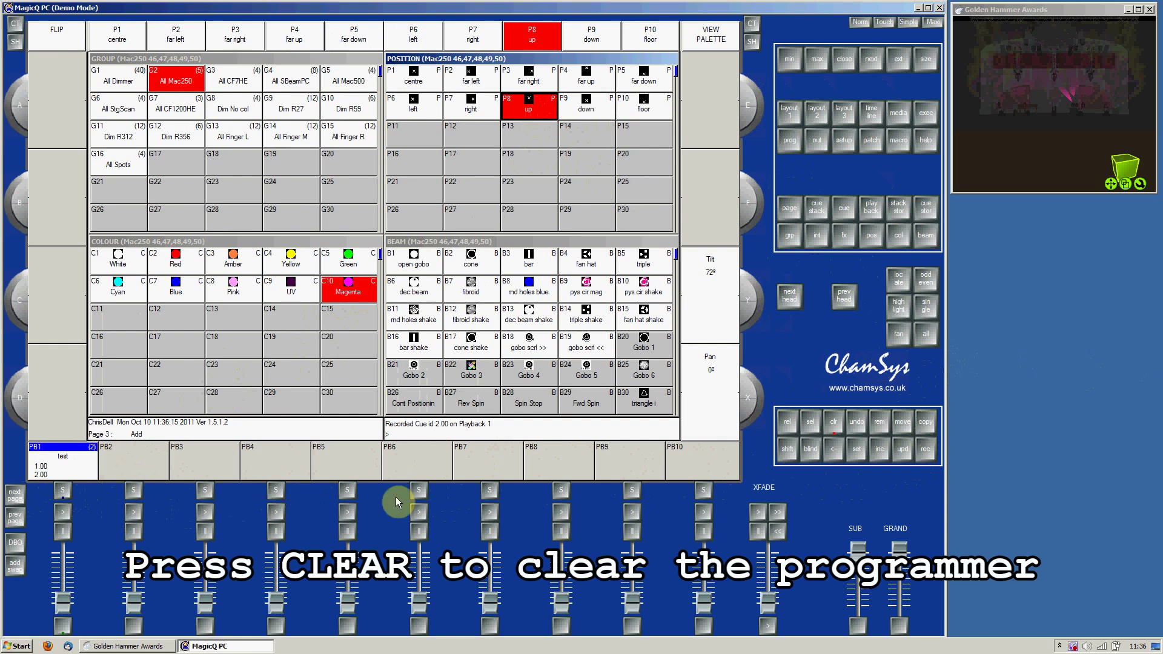
{"action": "left_click", "coordinate": [833, 422]}
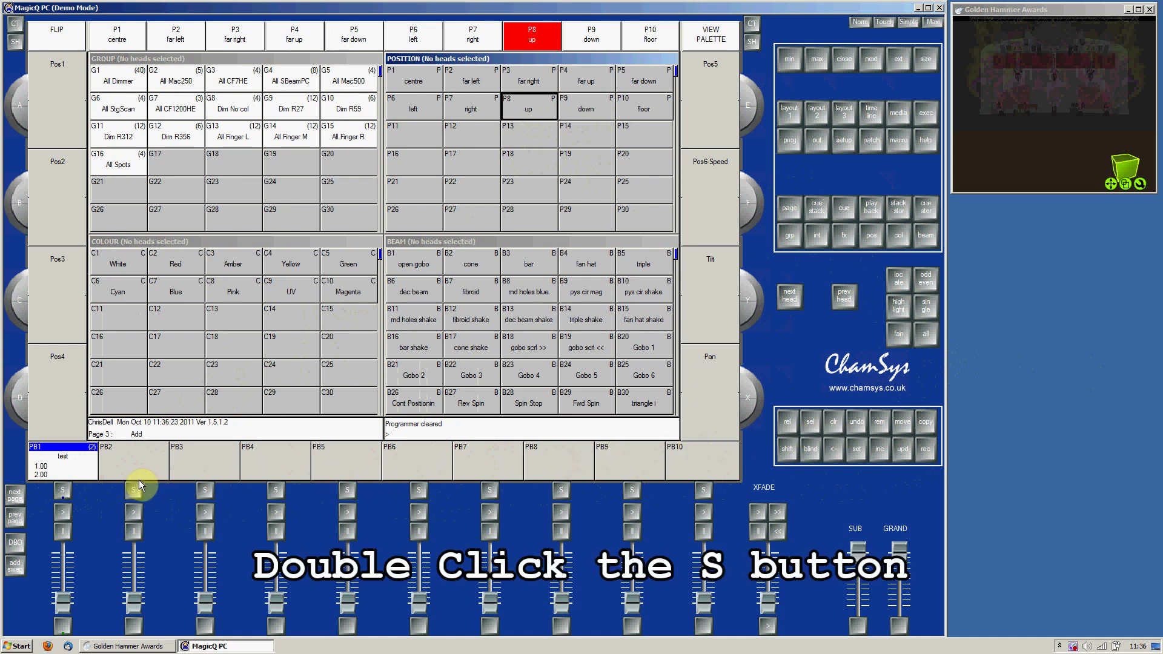
Step: Open the 'test' Cue Stack window showing cues 1.00 and 2.00
{"action": "double_click", "coordinate": [67, 490]}
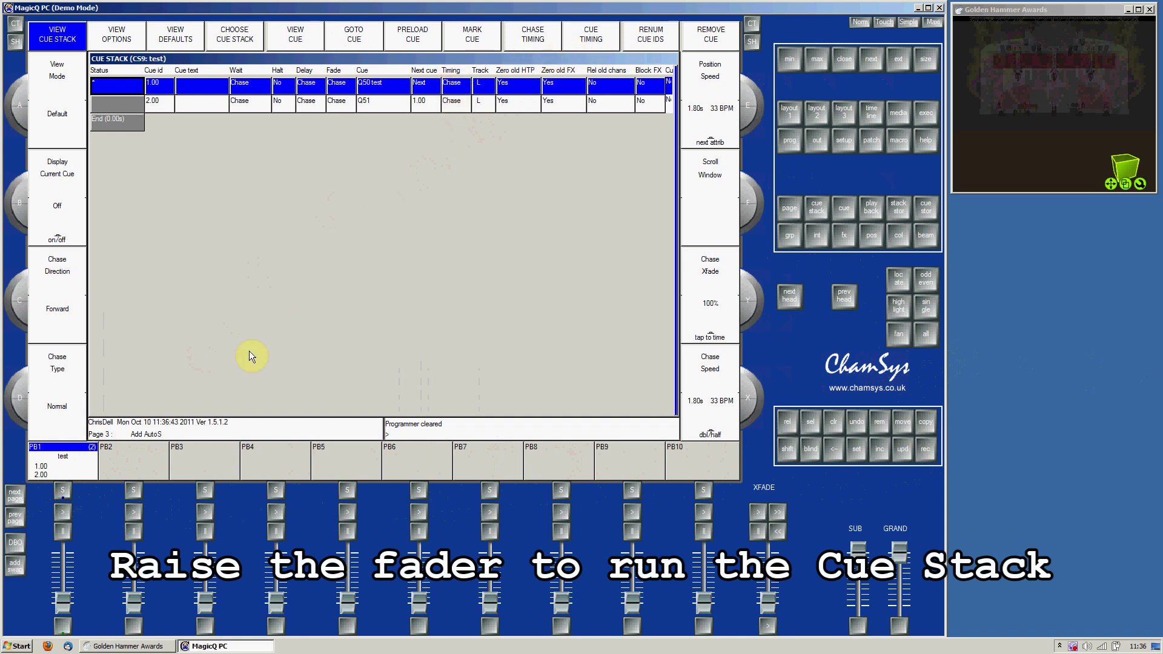
Step: Raise the PB1 fader to about 73% so the 'test' stack runs
{"action": "left_click_drag", "start_coordinate": [72, 608], "coordinate": [63, 548]}
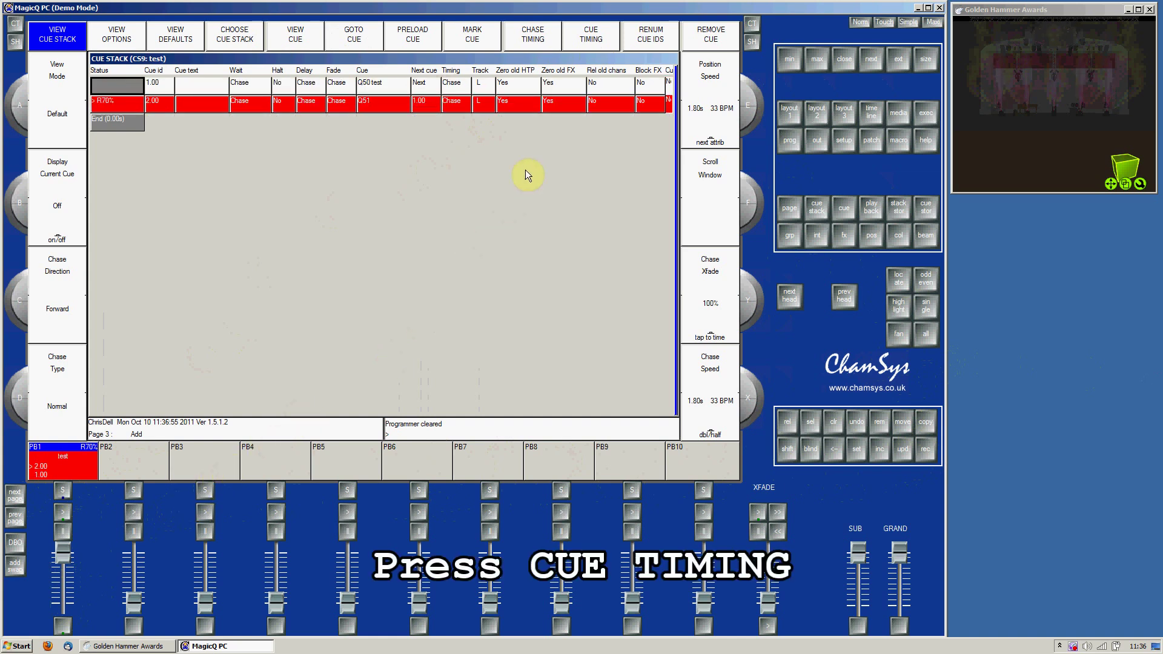
Step: Switch the 'test' stack to individual cue timing, then step PB1 to cue 2.00 and back to 1.00
{"action": "left_click", "coordinate": [611, 47]}
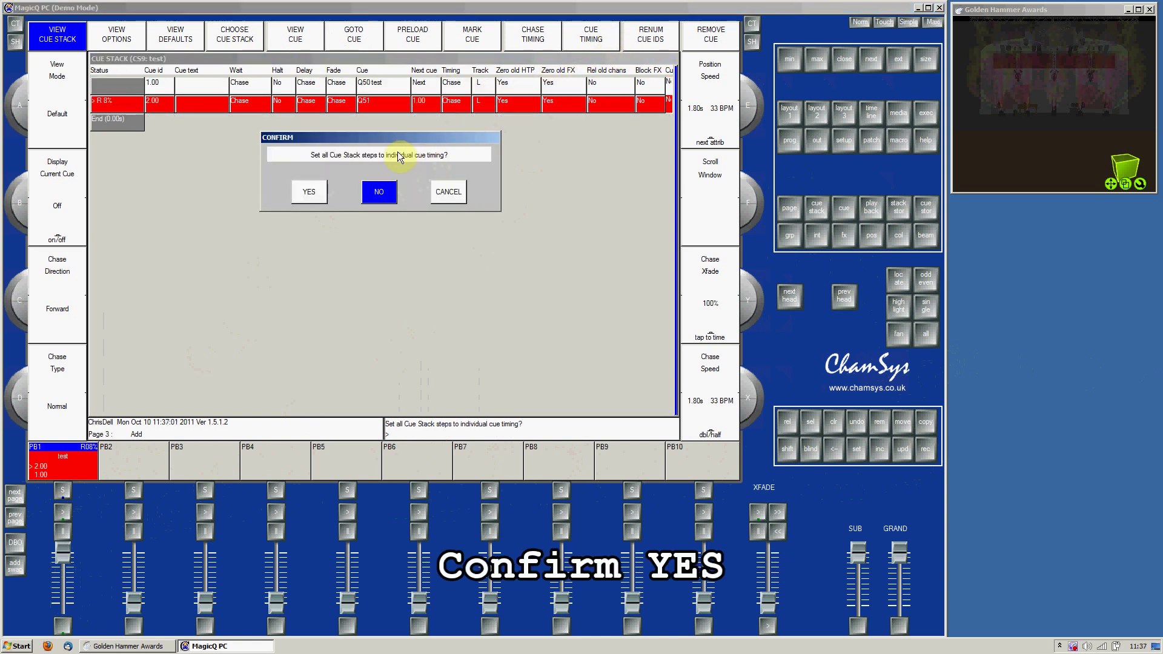
{"action": "left_click", "coordinate": [311, 201]}
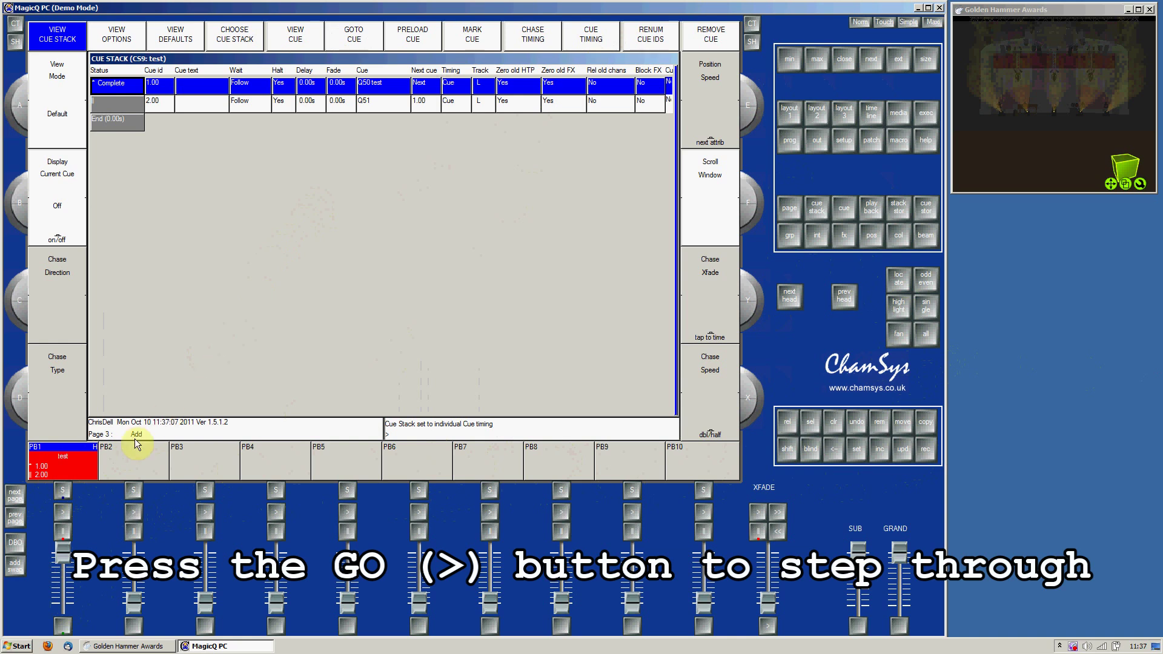
{"action": "left_click", "coordinate": [65, 515]}
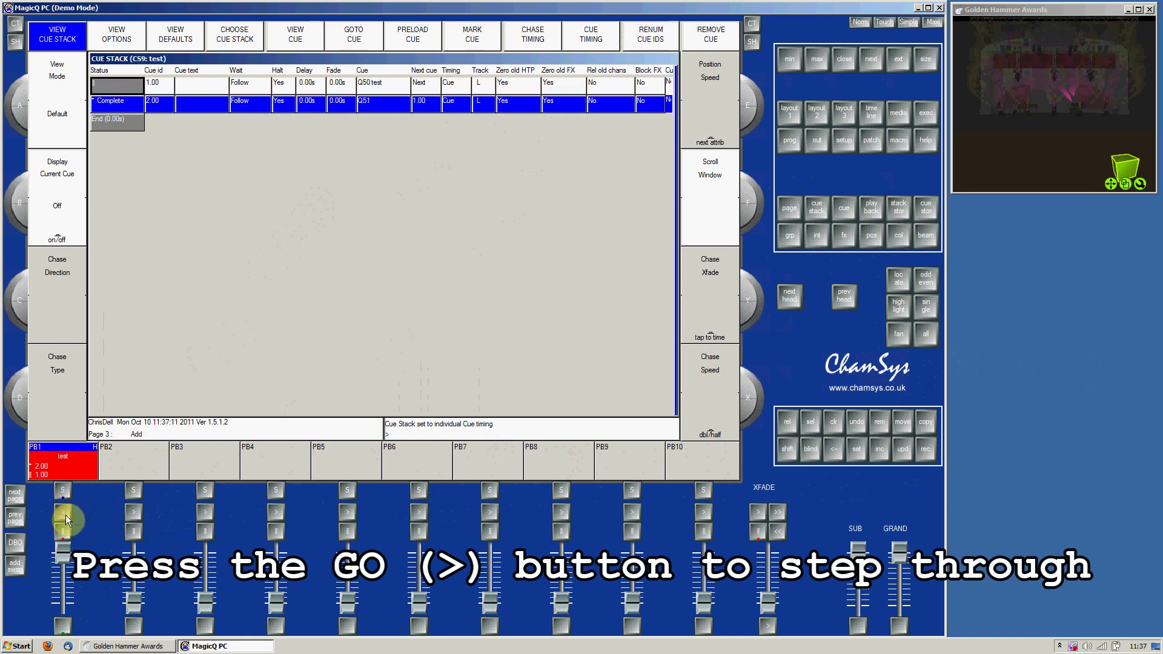
{"action": "left_click", "coordinate": [66, 515]}
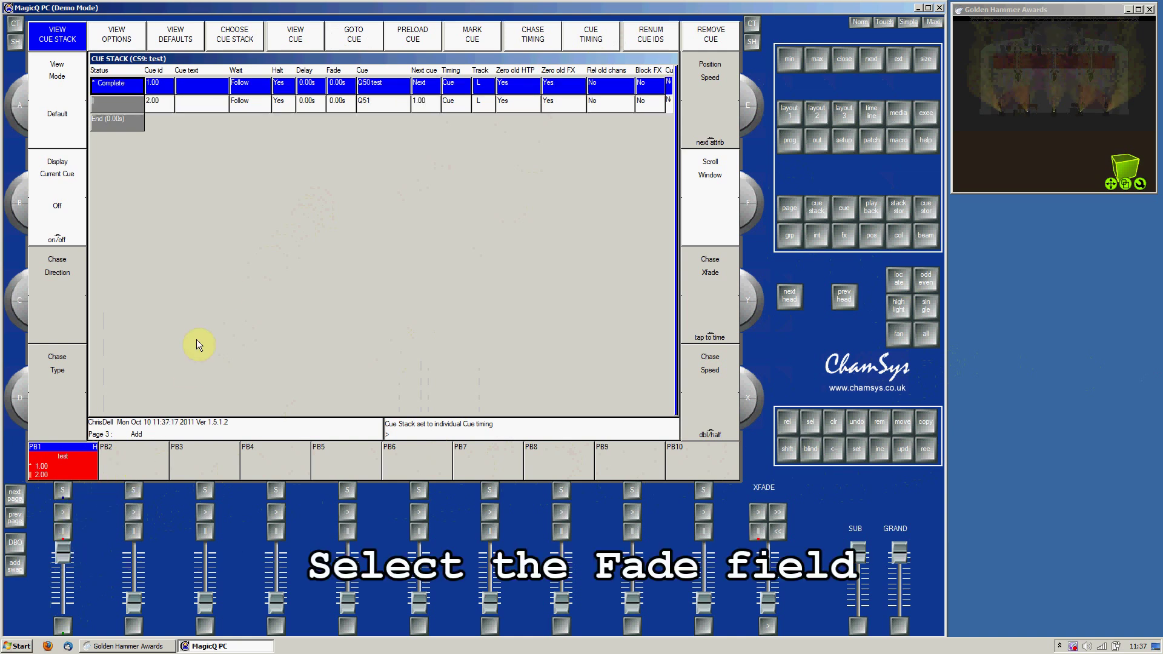
Step: Give cues 1.00 and 2.00 a 3-second fade time, then clear the fade cell selection
{"action": "left_click", "coordinate": [345, 103]}
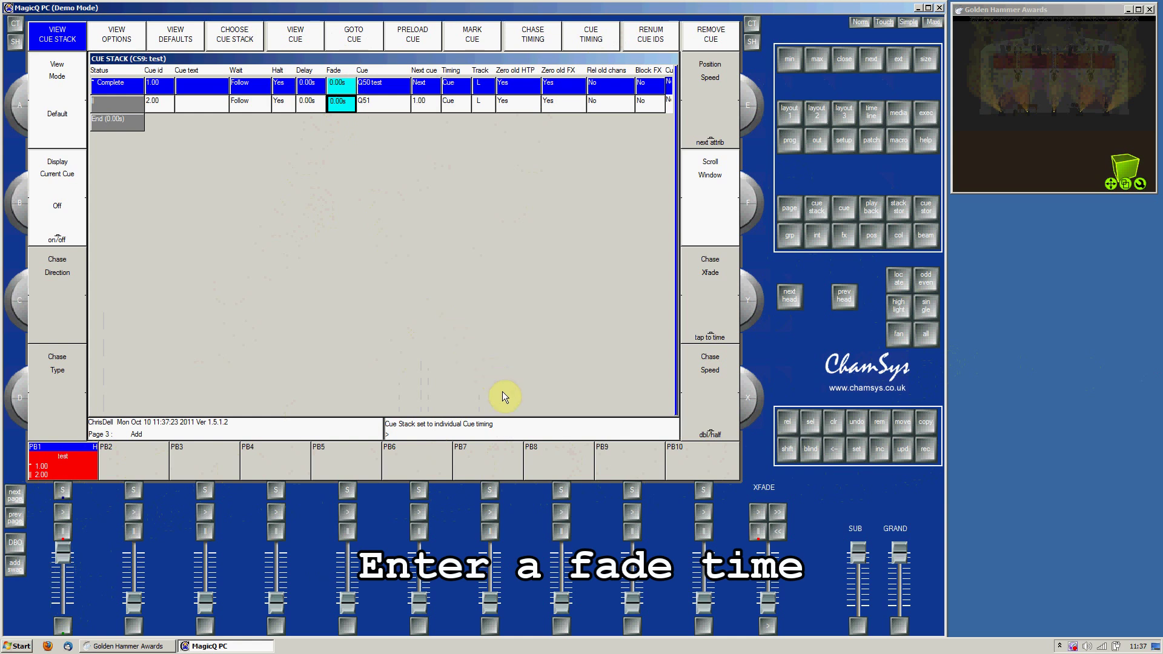
{"action": "key", "text": "Return"}
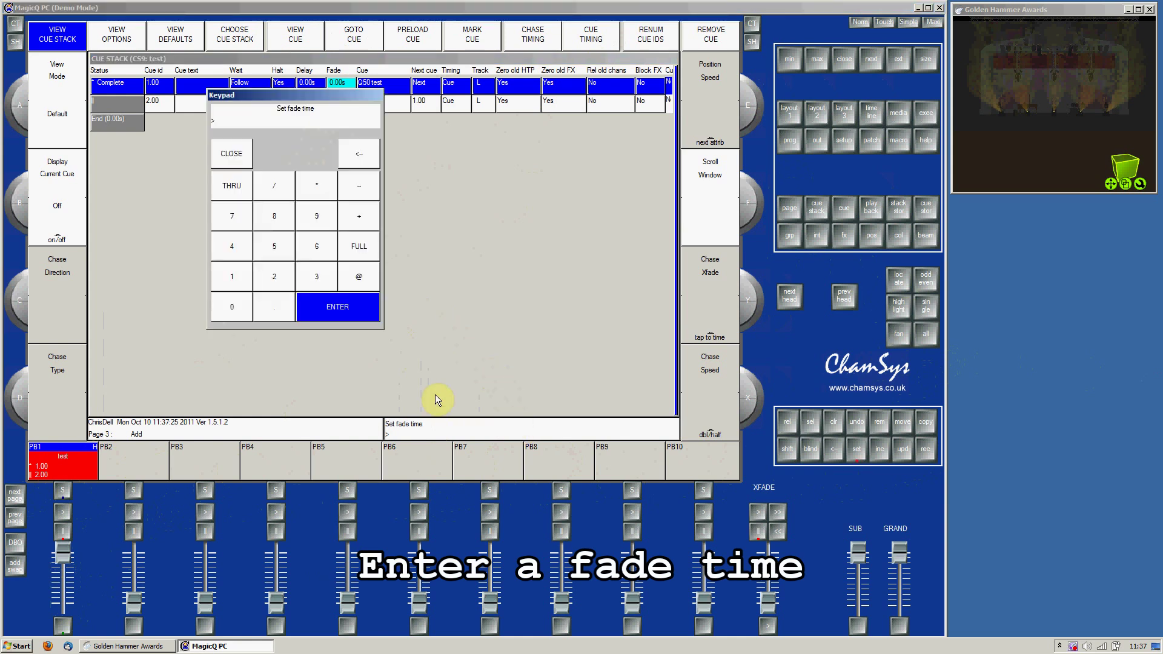
{"action": "left_click", "coordinate": [317, 277]}
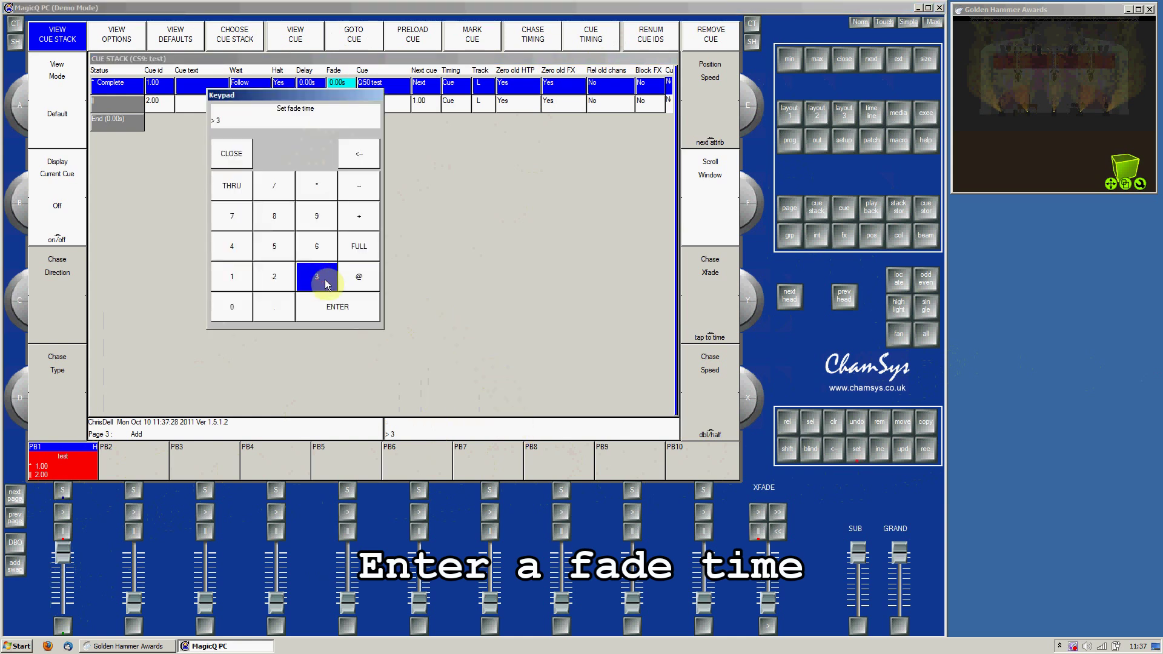
{"action": "left_click", "coordinate": [349, 310]}
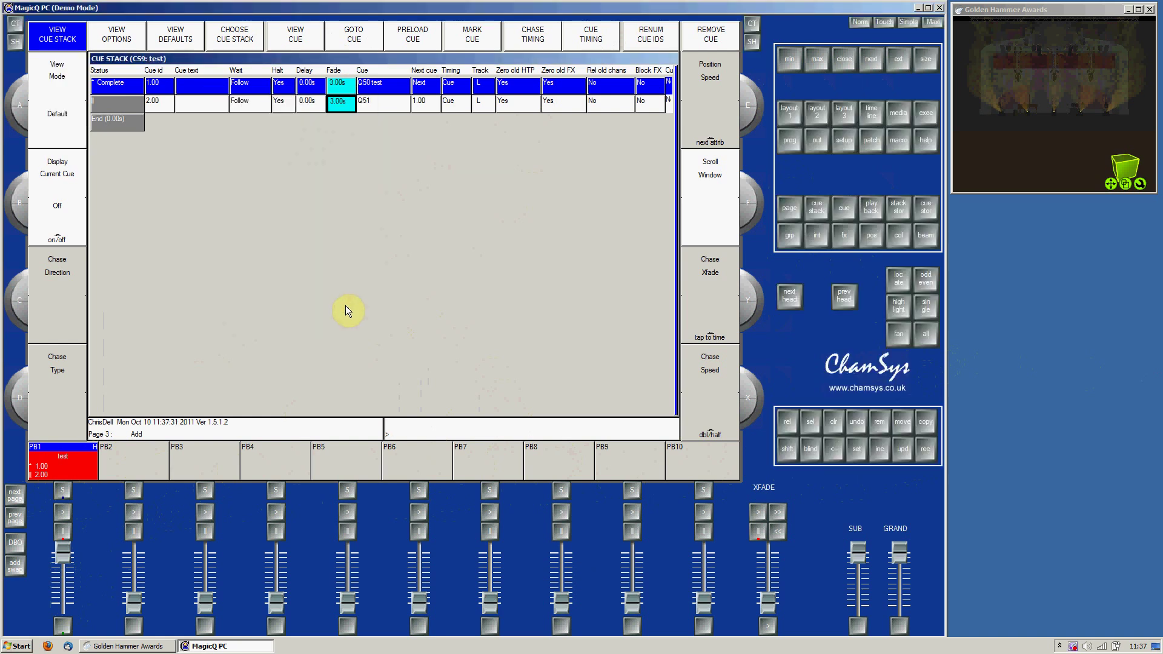
{"action": "left_click", "coordinate": [350, 91]}
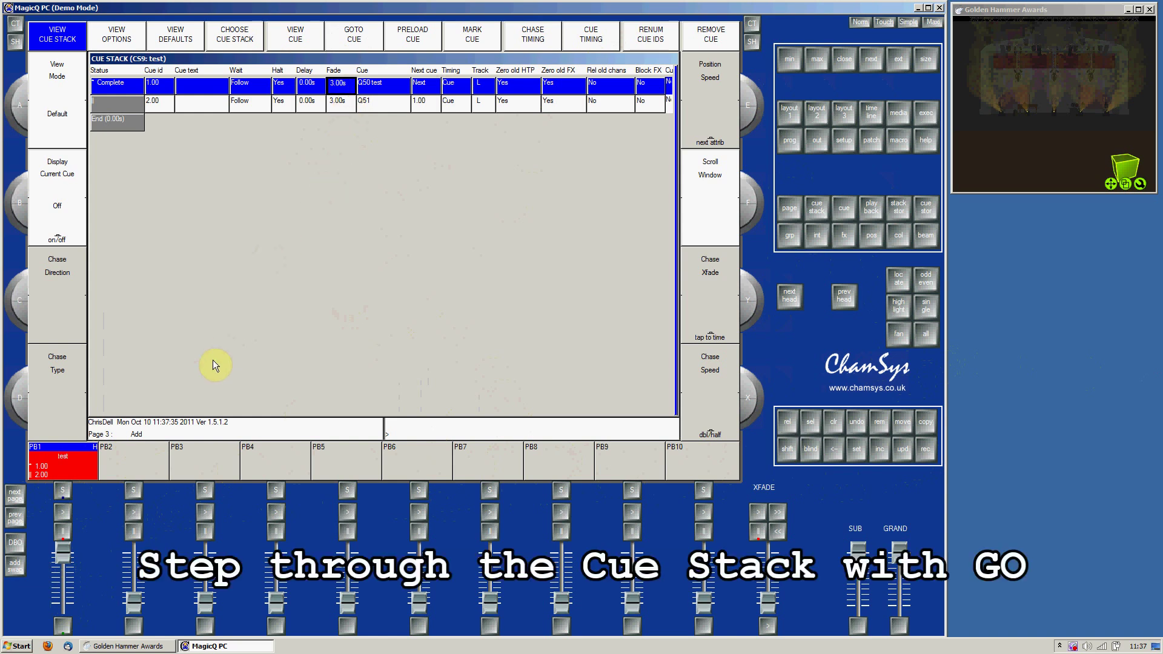
{"action": "left_click", "coordinate": [66, 513]}
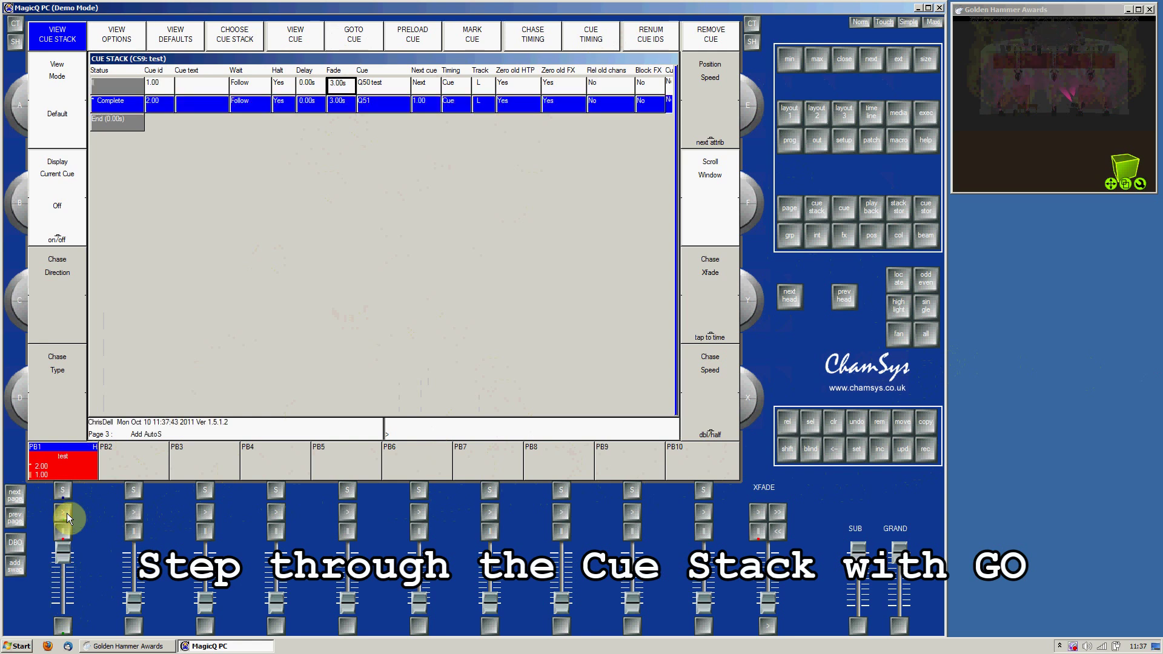
{"action": "left_click", "coordinate": [67, 514]}
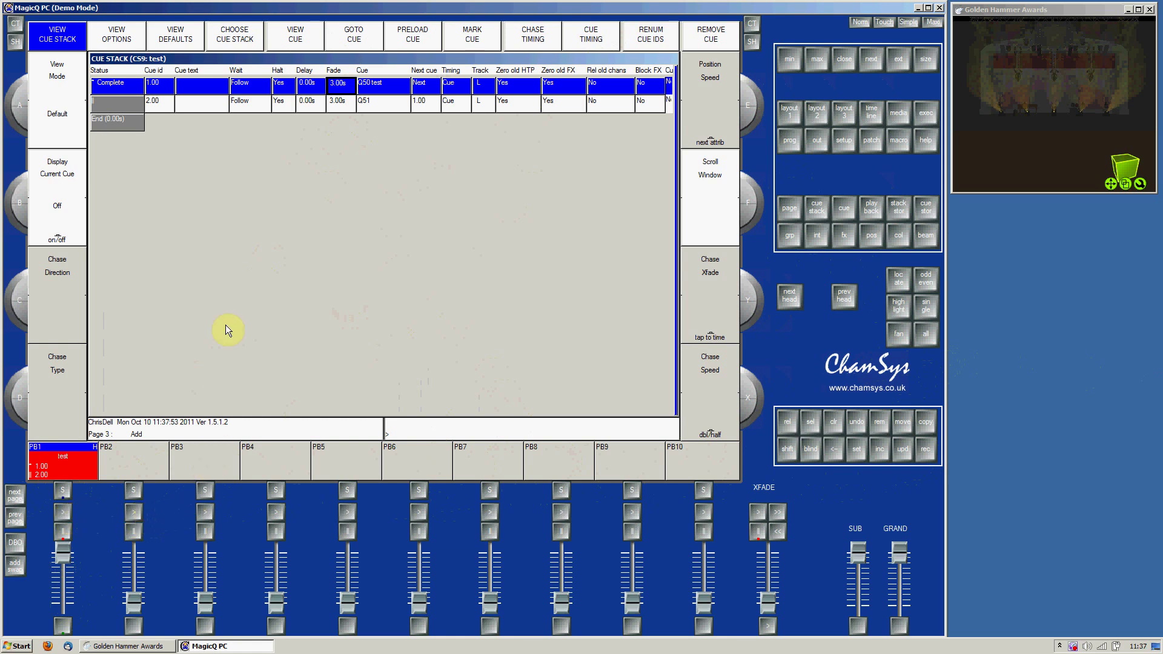
{"action": "left_click", "coordinate": [211, 87]}
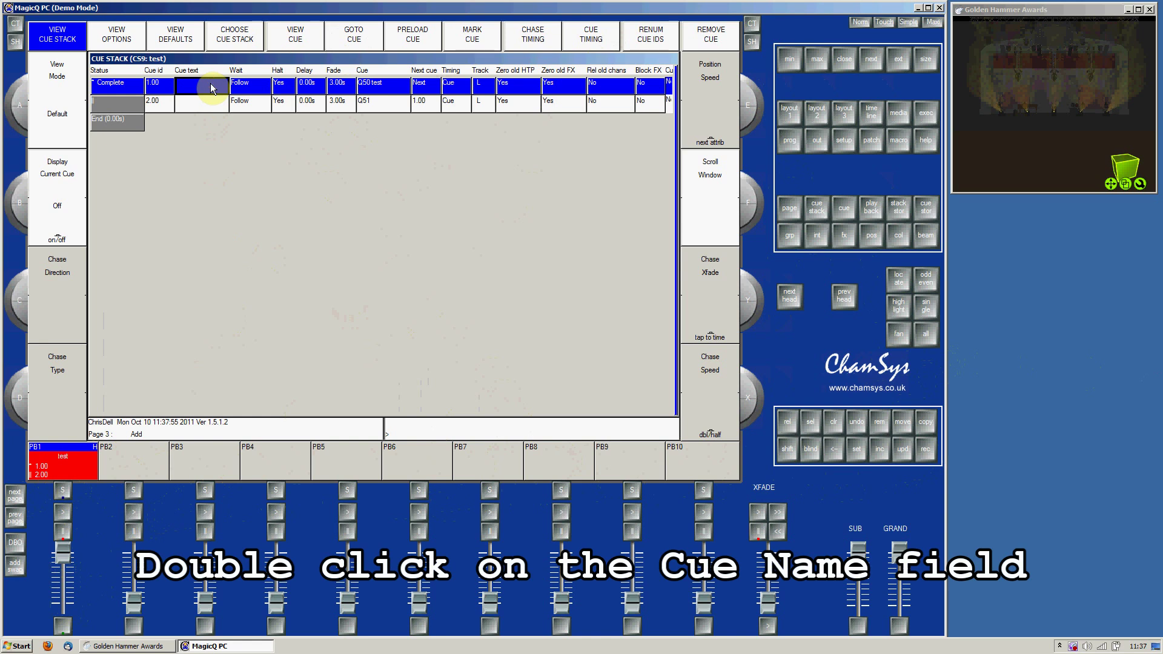
Step: Enter 'step1' as the Cue text of cue 1.00 on the on-screen keyboard
{"action": "double_click", "coordinate": [211, 87]}
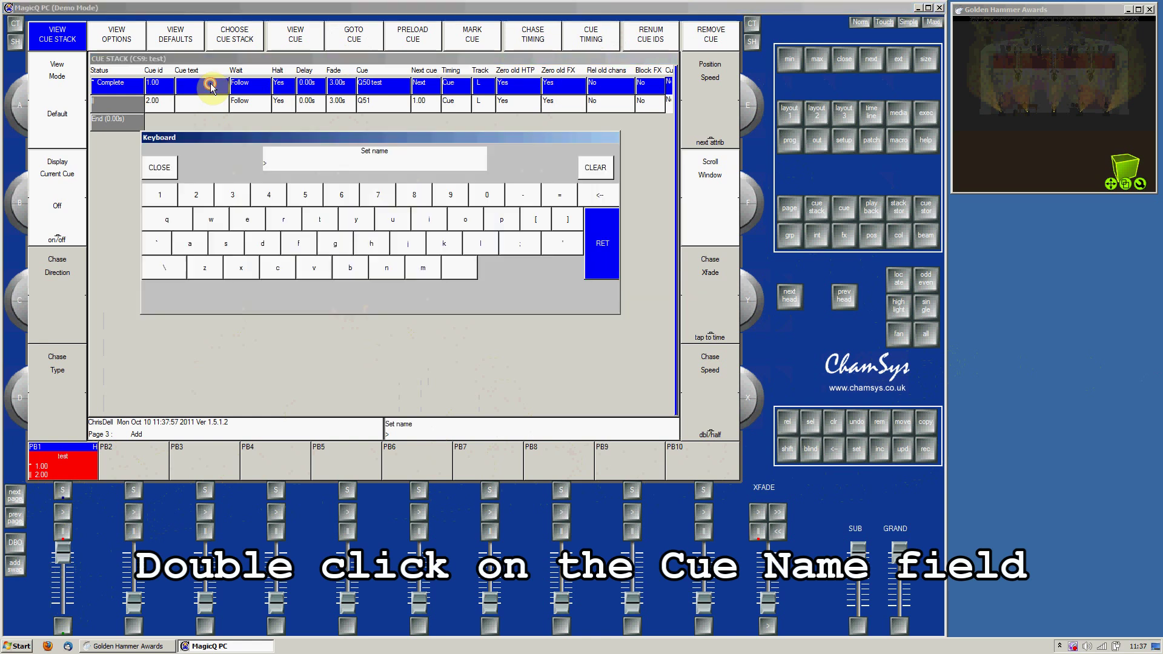
{"action": "left_click", "coordinate": [237, 245]}
{"action": "left_click", "coordinate": [314, 221]}
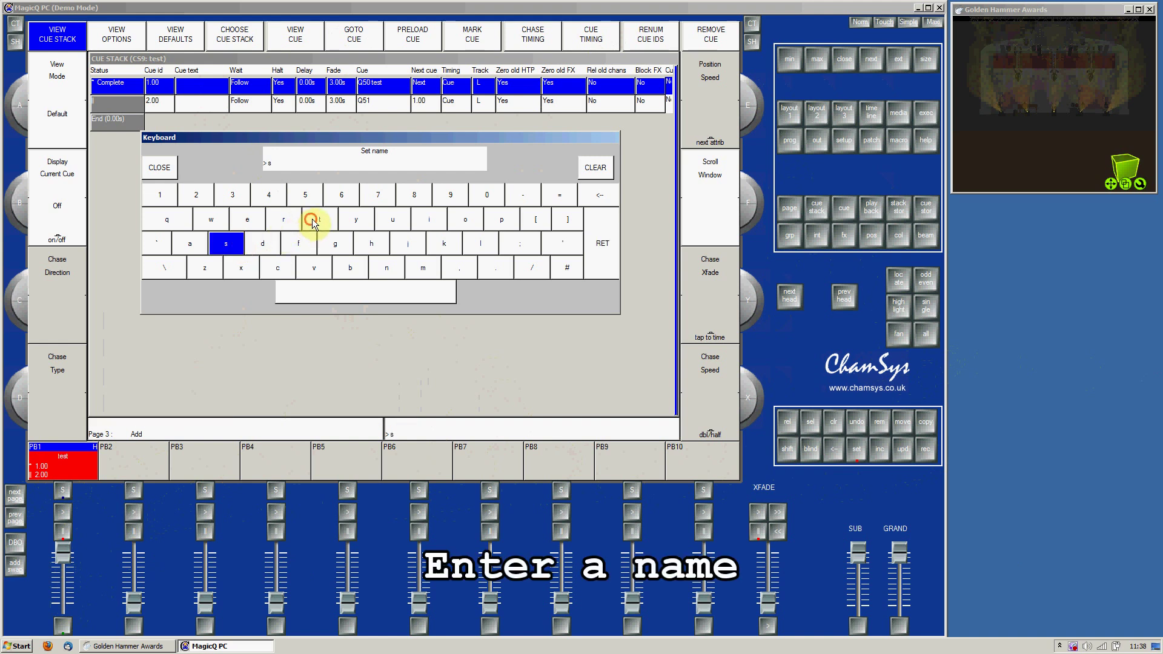
{"action": "left_click", "coordinate": [255, 220]}
{"action": "left_click", "coordinate": [501, 219]}
{"action": "left_click", "coordinate": [169, 196]}
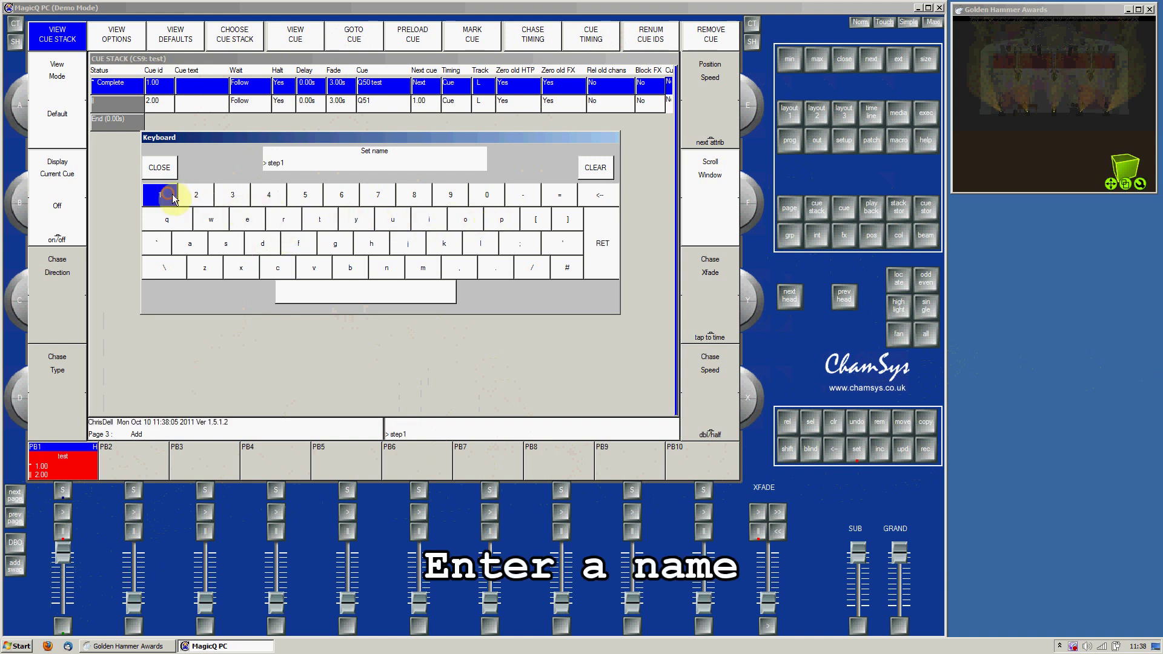
{"action": "left_click", "coordinate": [597, 229]}
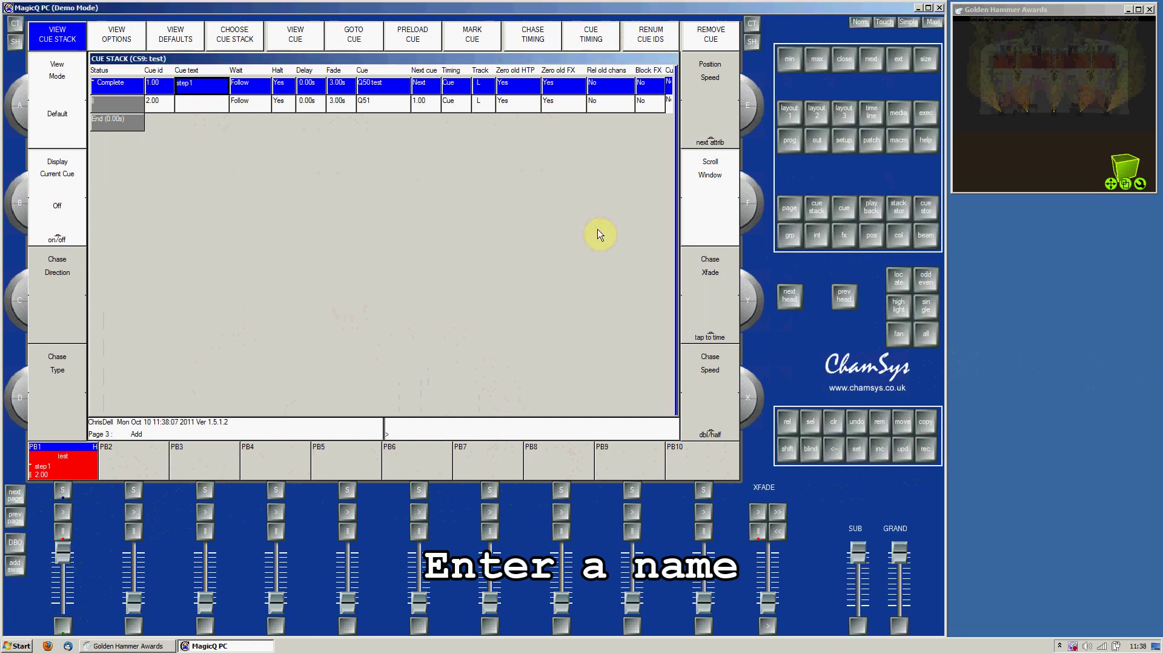
Step: Enter 'step2' as the Cue text of cue 2.00 on the on-screen keyboard
{"action": "left_click", "coordinate": [209, 104]}
{"action": "left_click", "coordinate": [232, 245]}
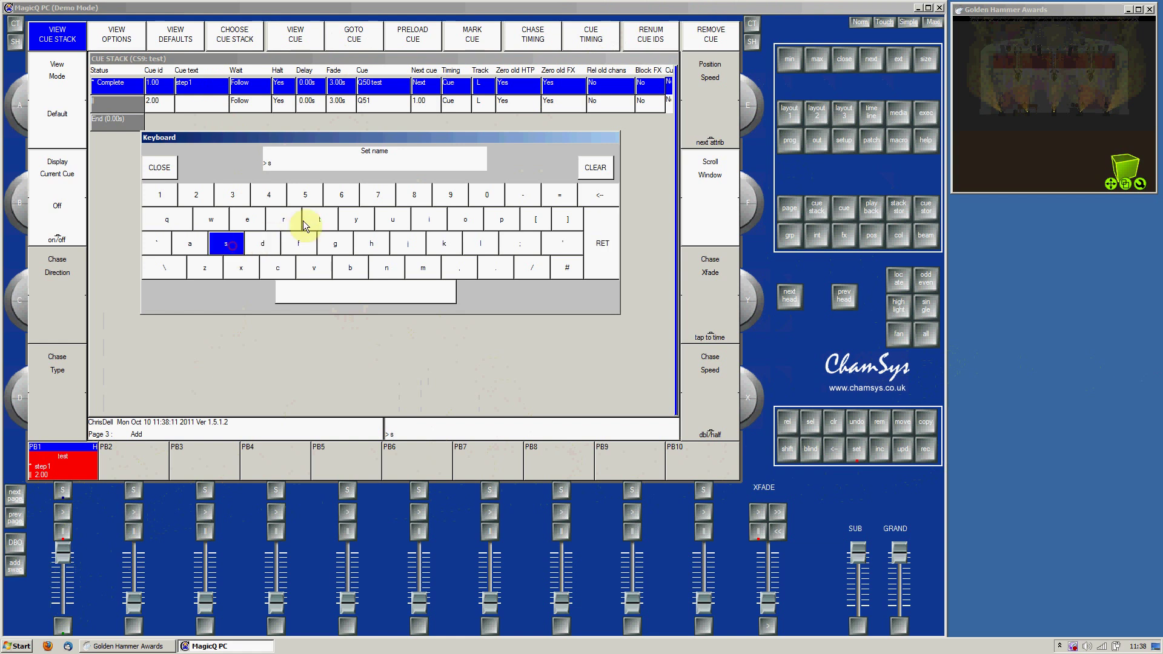
{"action": "left_click", "coordinate": [319, 220]}
{"action": "left_click", "coordinate": [248, 220]}
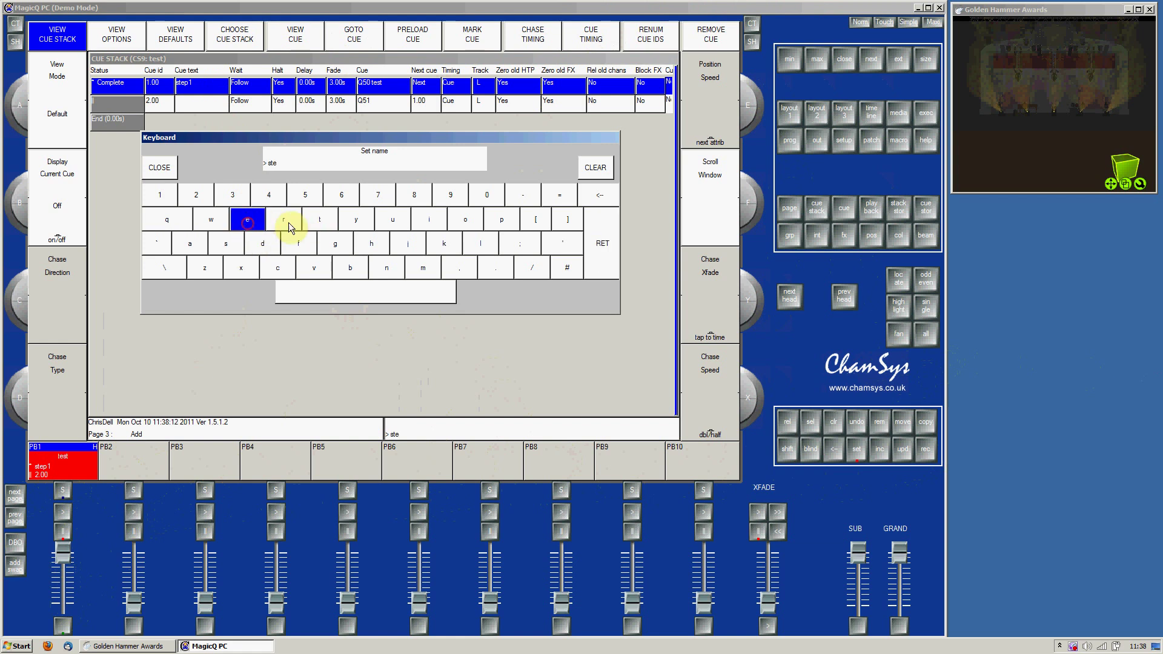
{"action": "left_click", "coordinate": [502, 225]}
{"action": "left_click", "coordinate": [201, 196]}
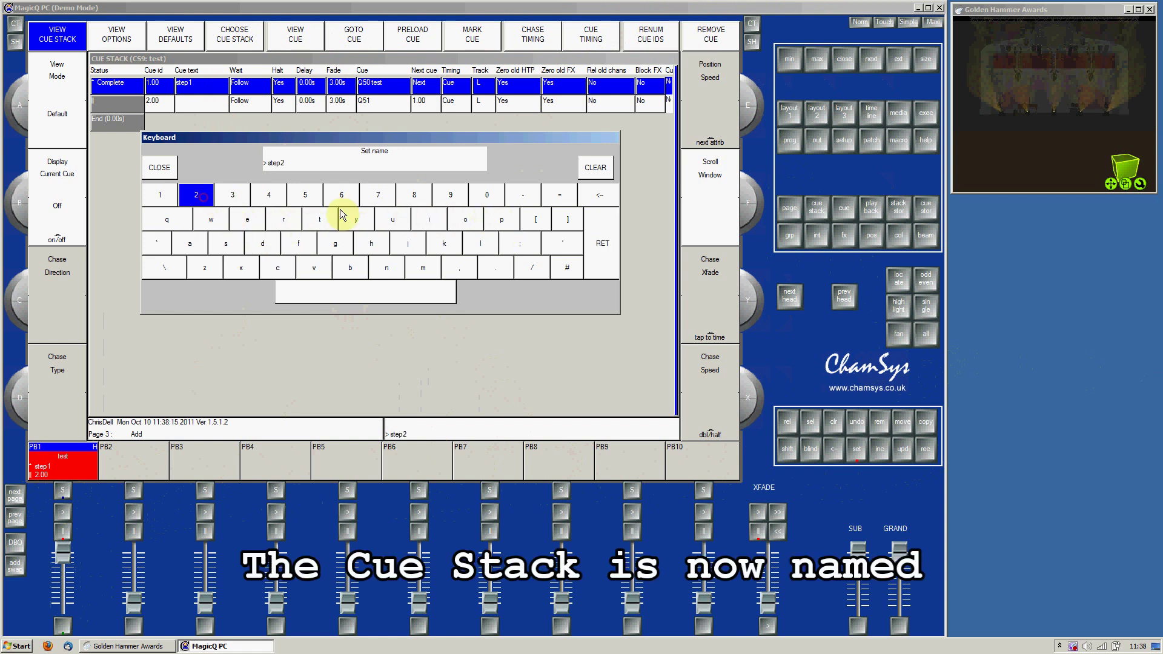
{"action": "left_click", "coordinate": [603, 256]}
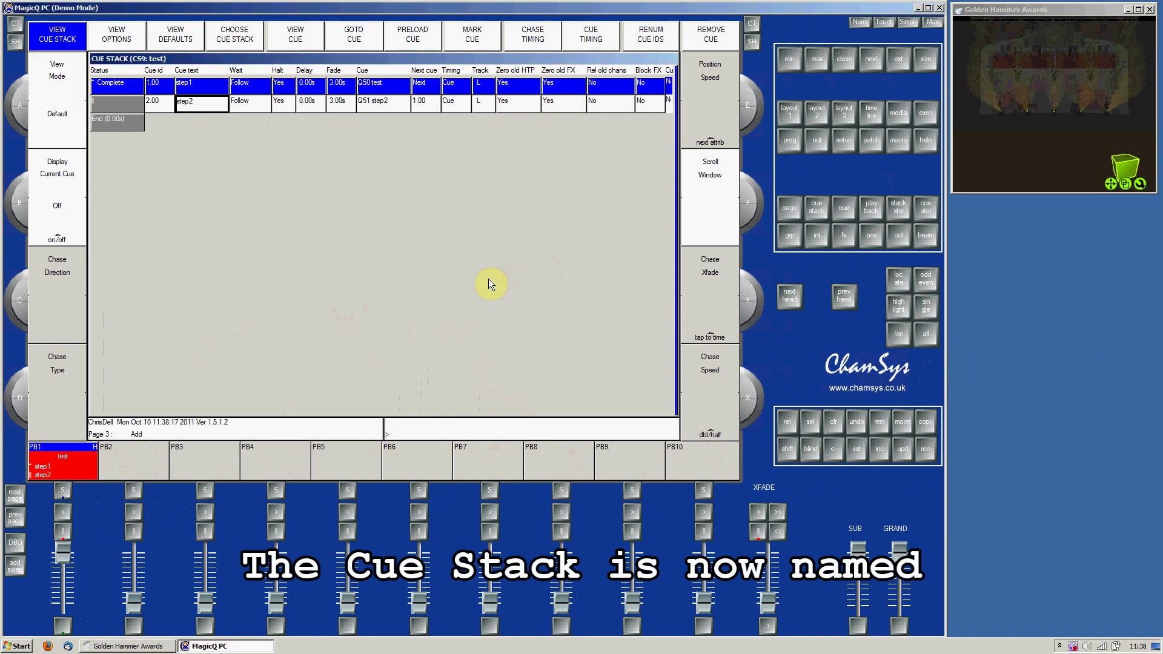